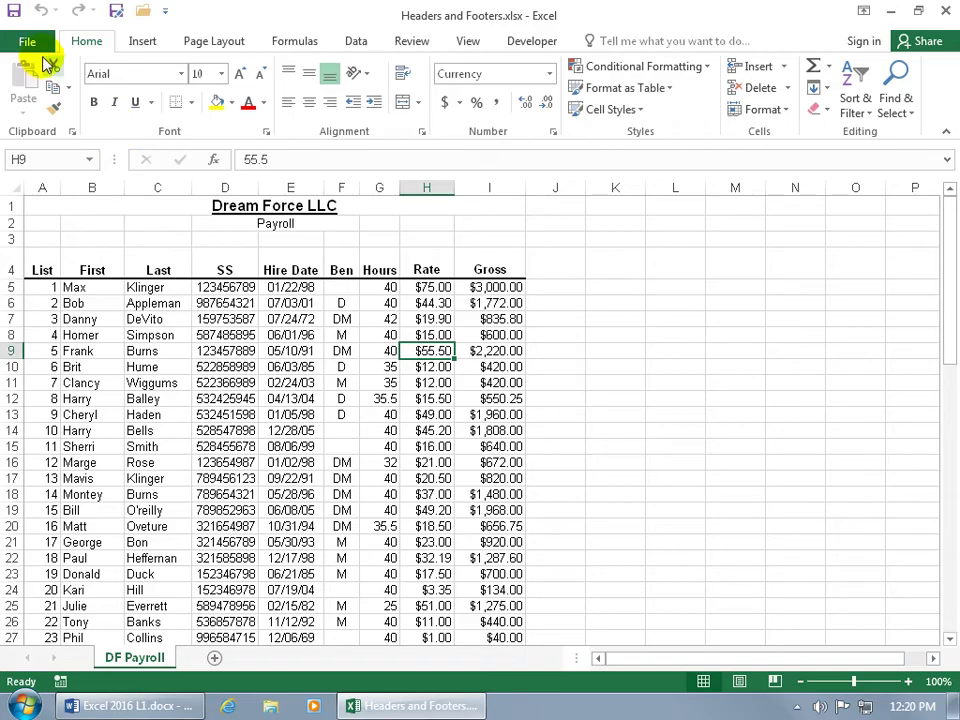
{"action": "left_click", "coordinate": [26, 44]}
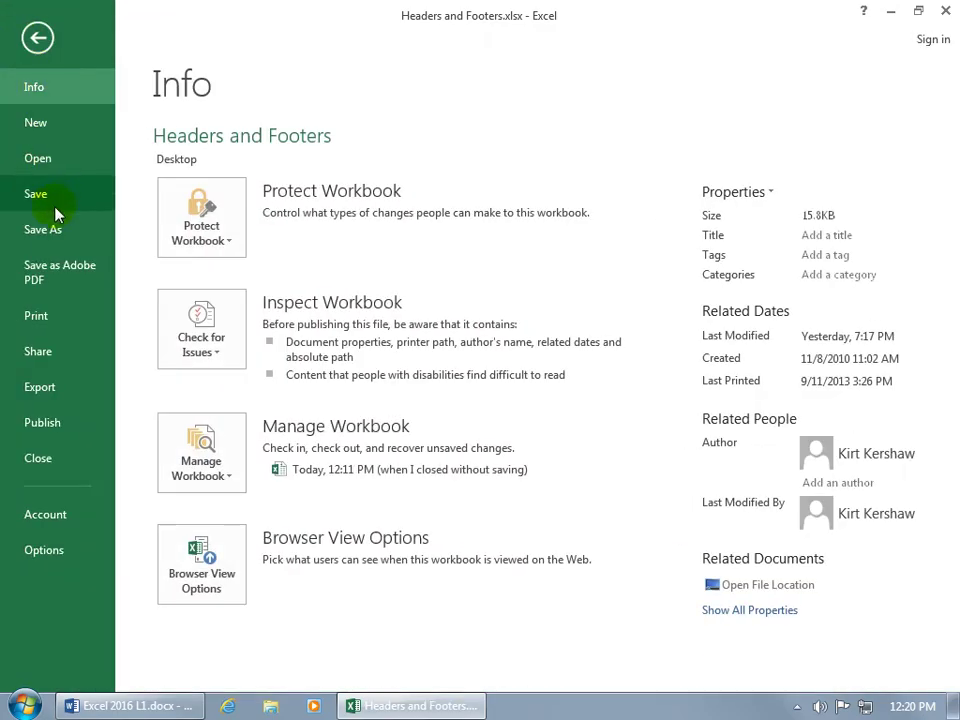
{"action": "left_click", "coordinate": [62, 316]}
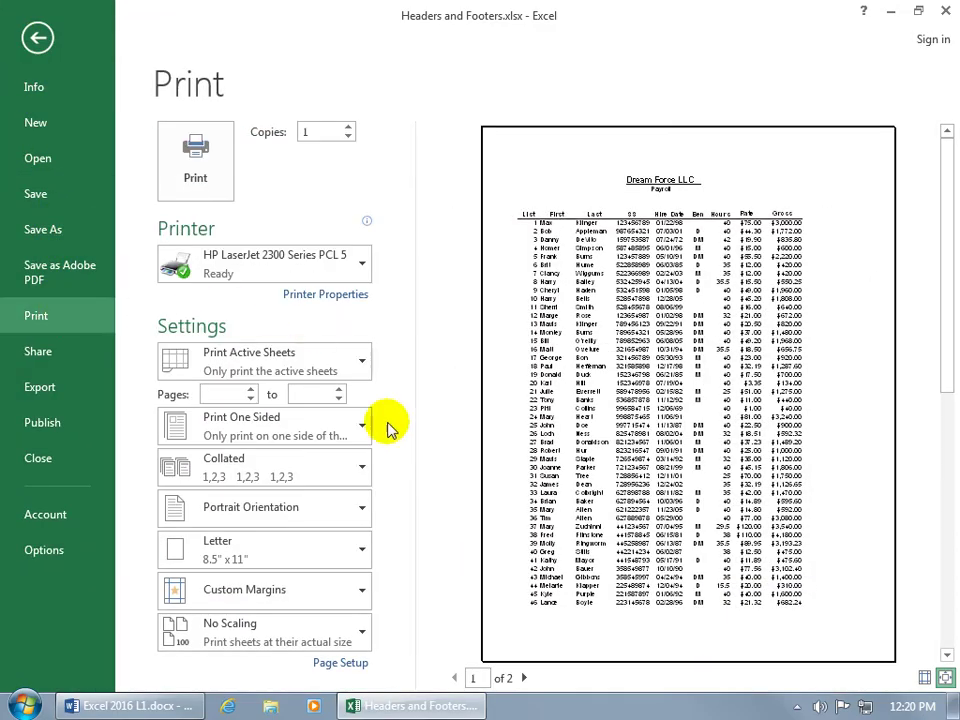
{"action": "left_click", "coordinate": [362, 666]}
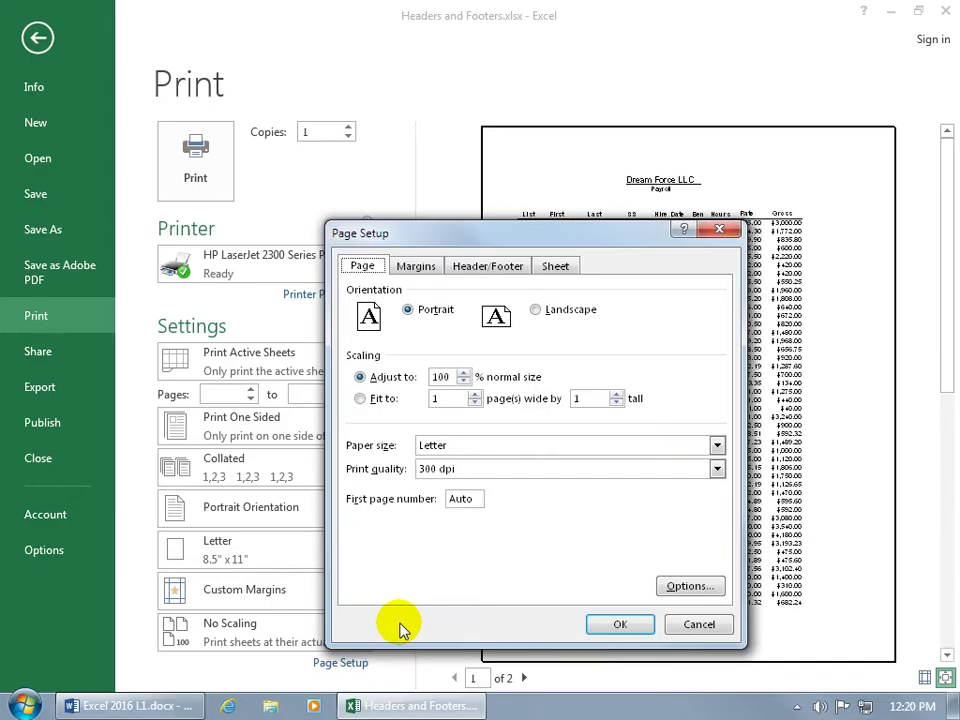
{"action": "left_click", "coordinate": [489, 267]}
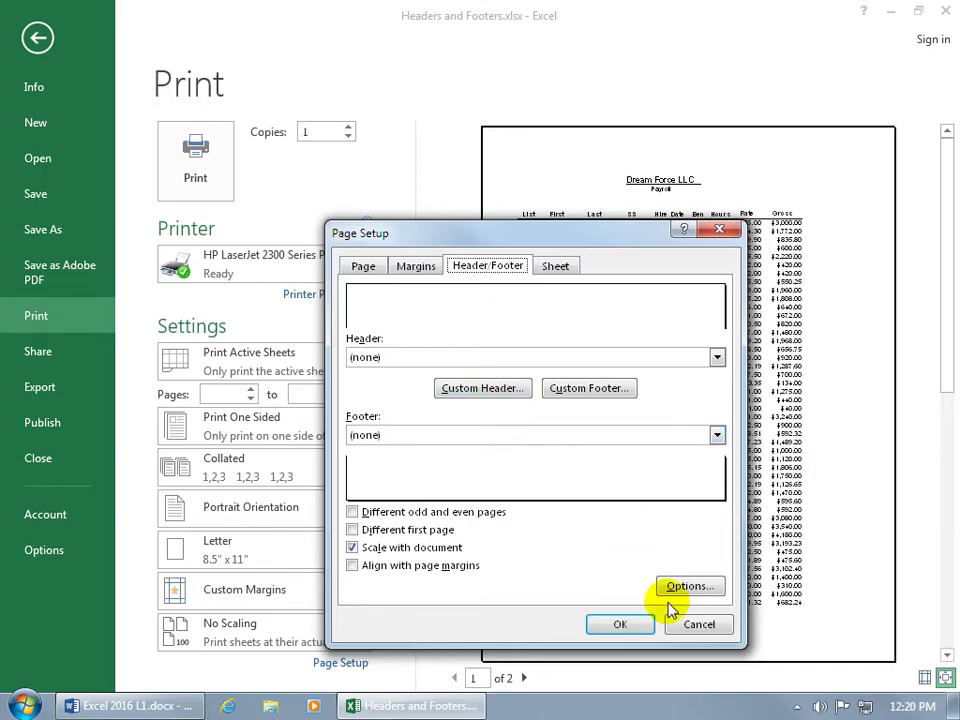
{"action": "left_click", "coordinate": [697, 624]}
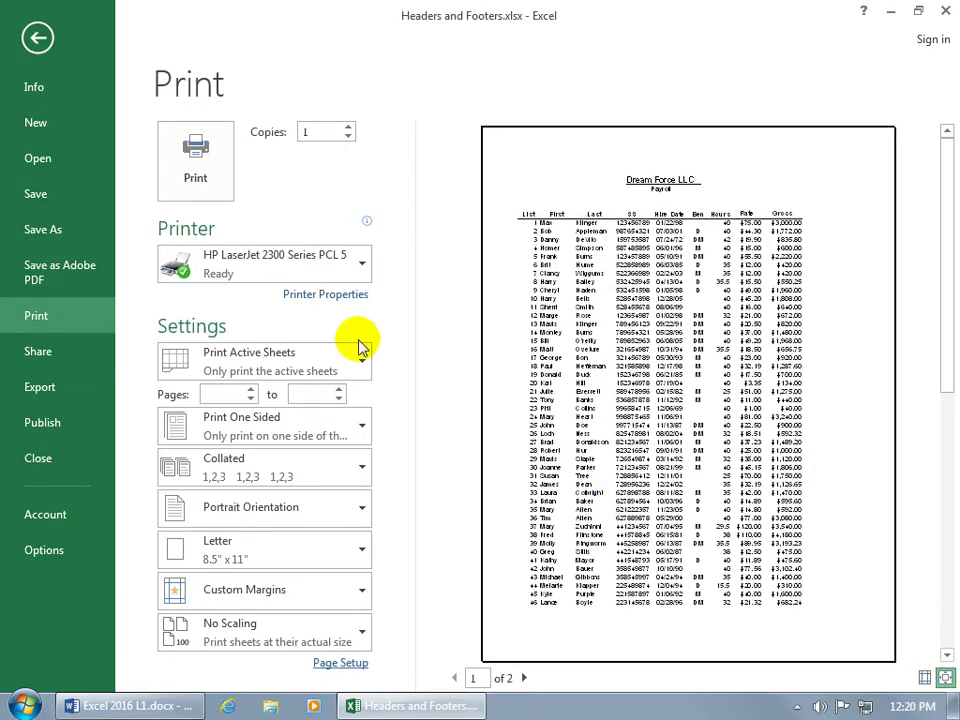
{"action": "left_click", "coordinate": [40, 45]}
- Create a custom page header with the author's full name in its left section
{"action": "left_click", "coordinate": [212, 43]}
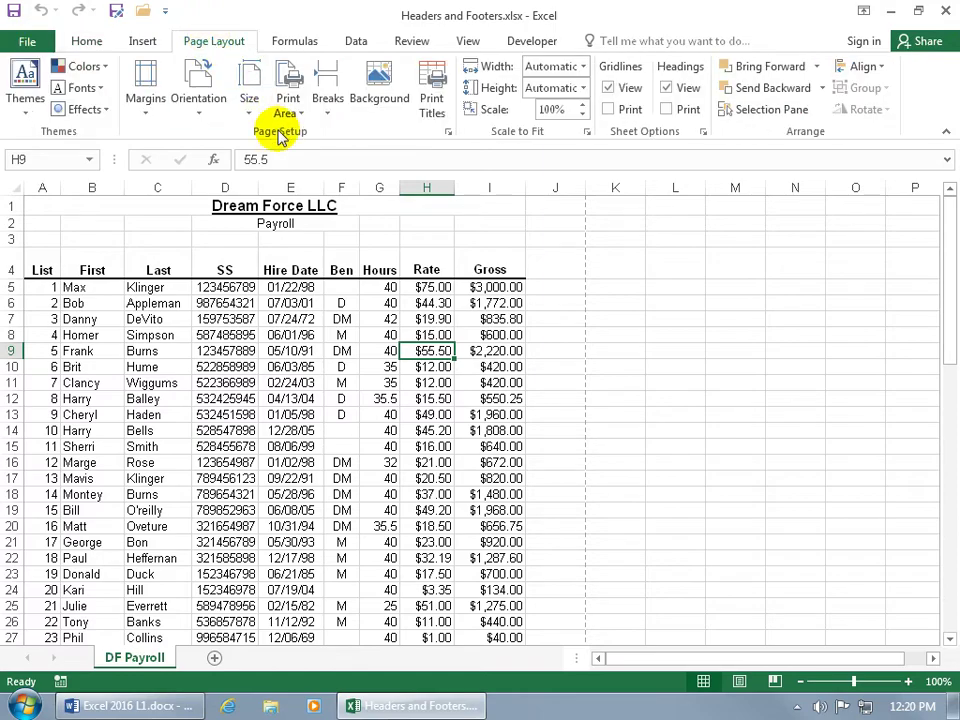
{"action": "left_click", "coordinate": [448, 135]}
{"action": "left_click", "coordinate": [488, 266]}
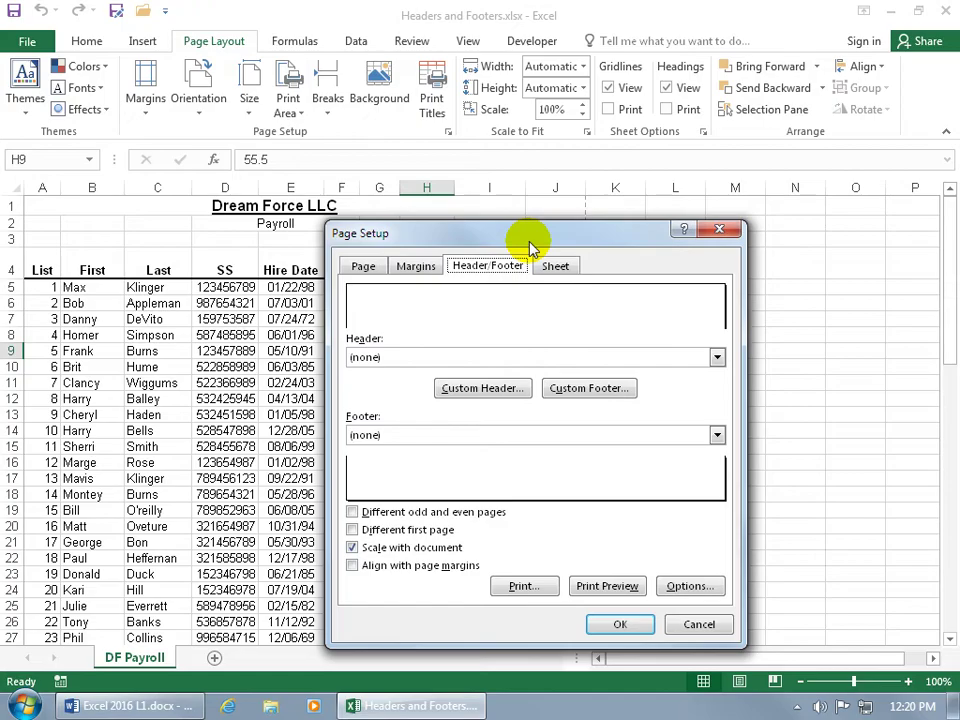
{"action": "left_click", "coordinate": [484, 388]}
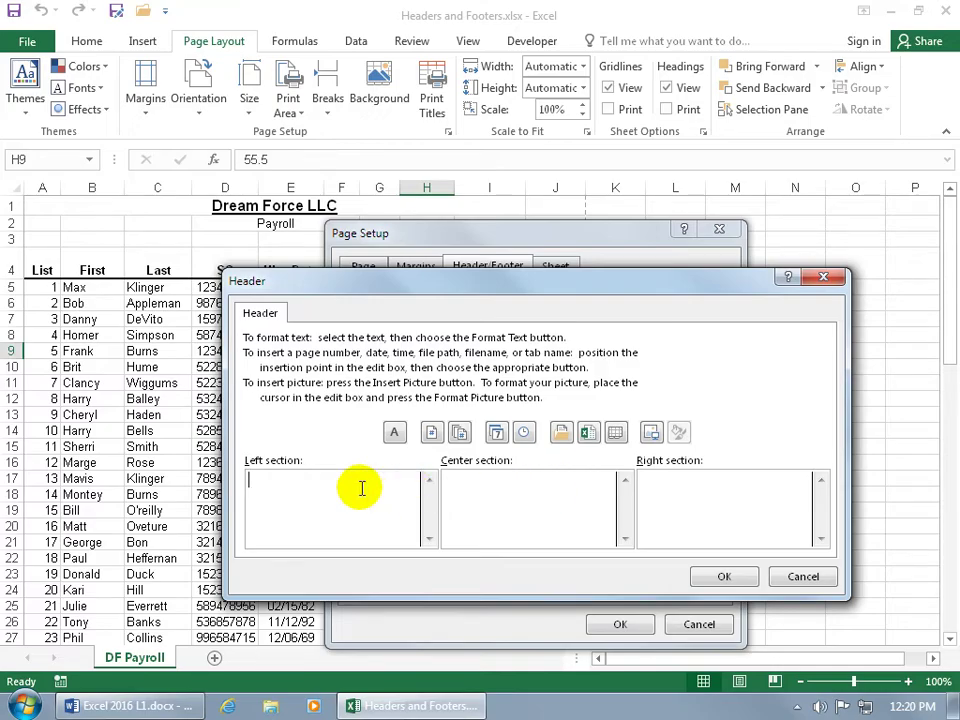
{"action": "type", "text": "Kirt Kershaw"}
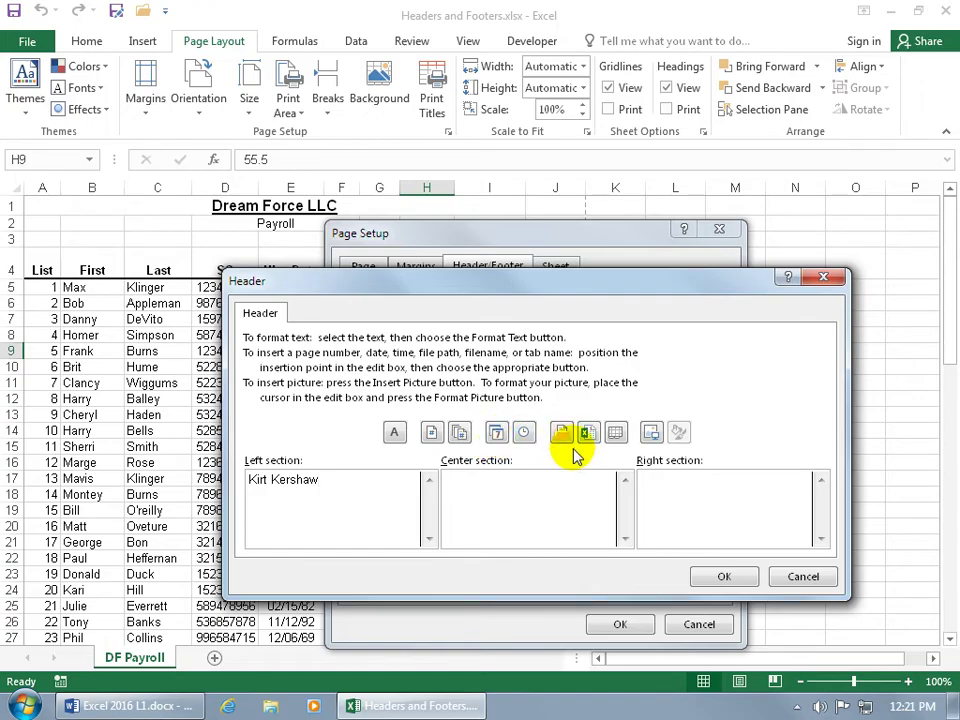
- Format the name in the header's left section as Bold Italic, size 14, in red, and accept the custom header
{"action": "left_click_drag", "start_coordinate": [326, 479], "coordinate": [250, 479]}
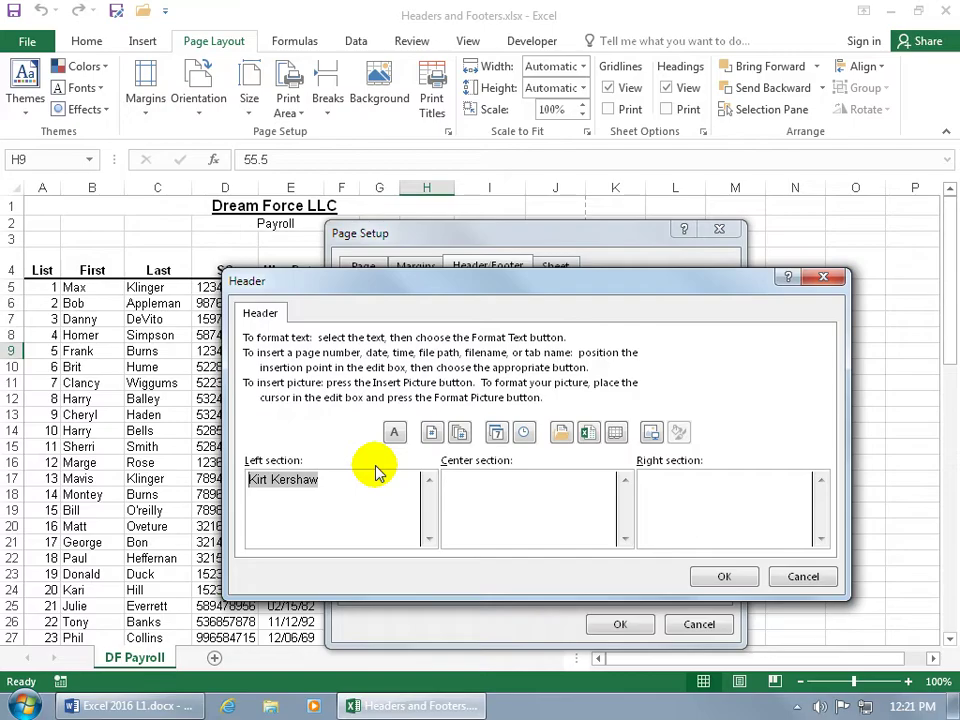
{"action": "left_click", "coordinate": [395, 433]}
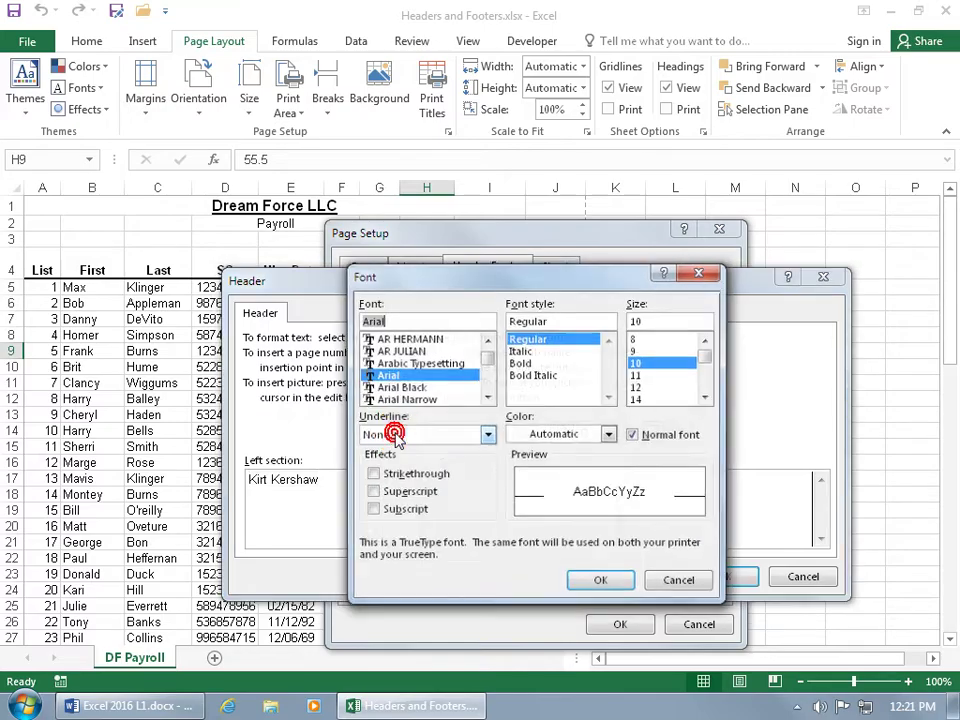
{"action": "left_click", "coordinate": [527, 375]}
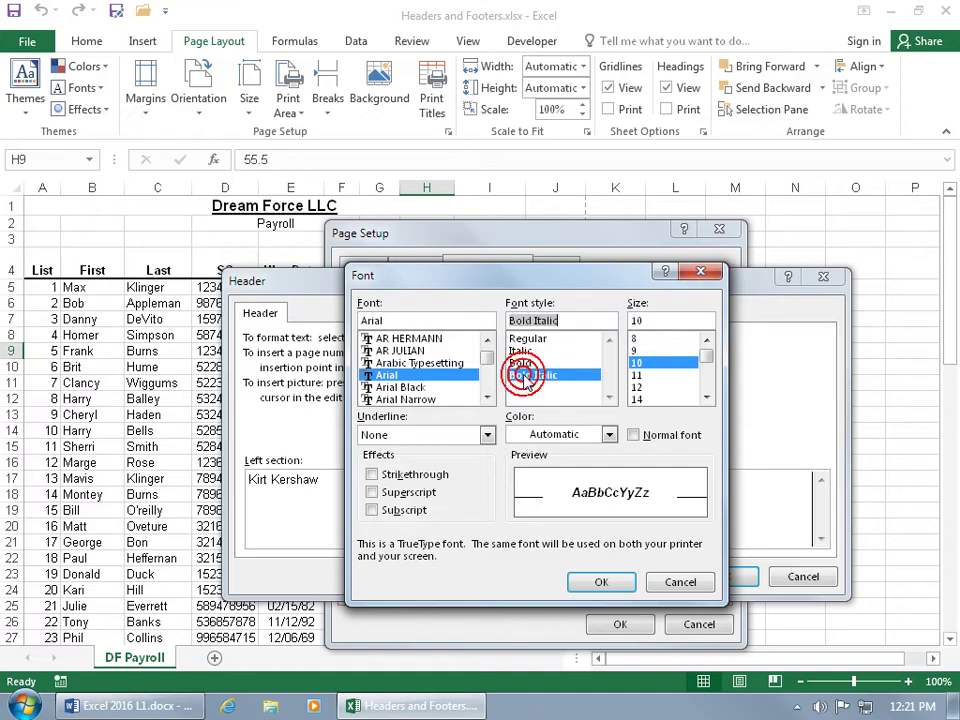
{"action": "left_click", "coordinate": [638, 399]}
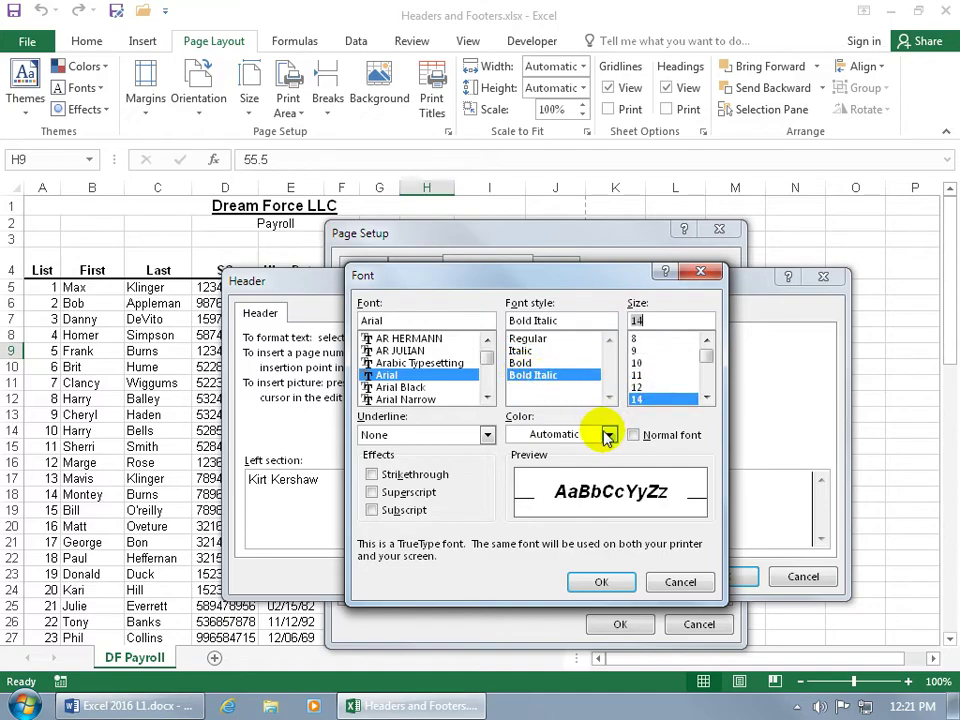
{"action": "left_click", "coordinate": [608, 435]}
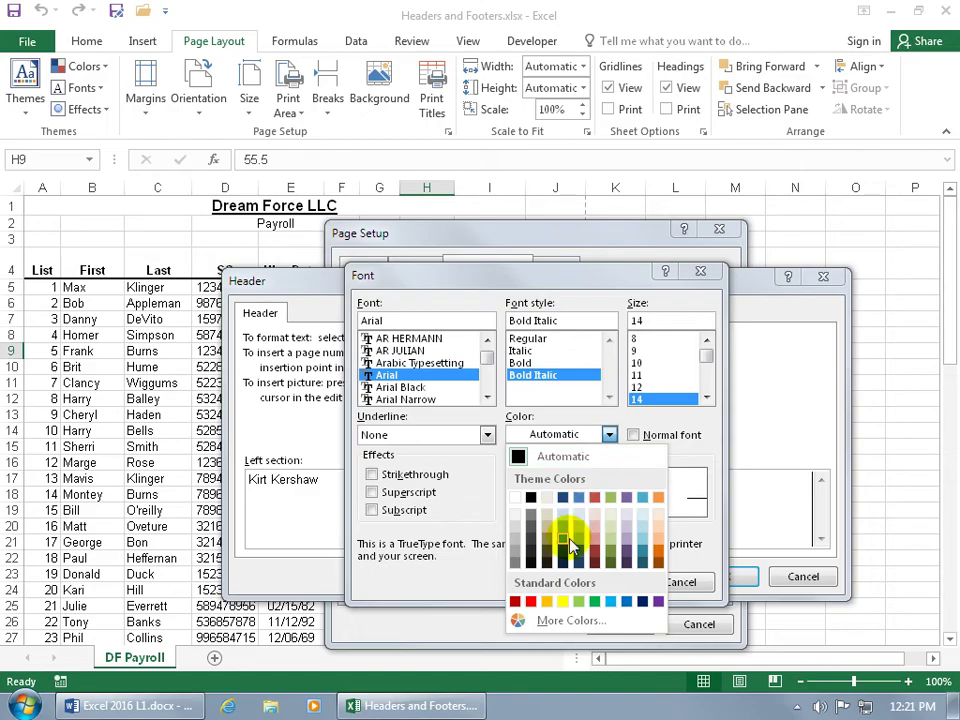
{"action": "left_click", "coordinate": [514, 601]}
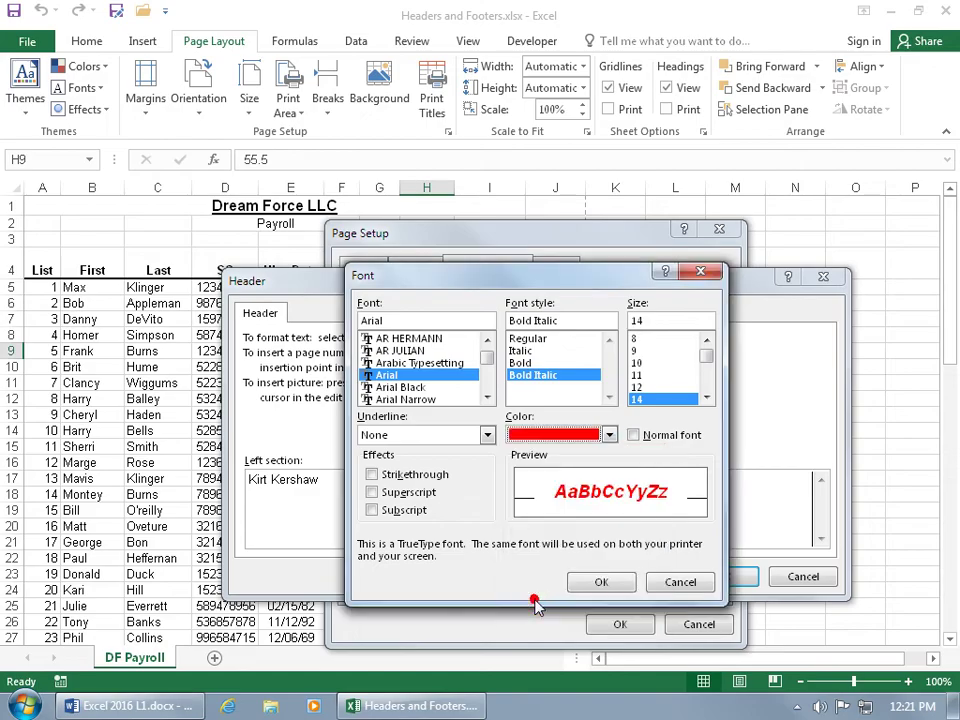
{"action": "left_click", "coordinate": [597, 583]}
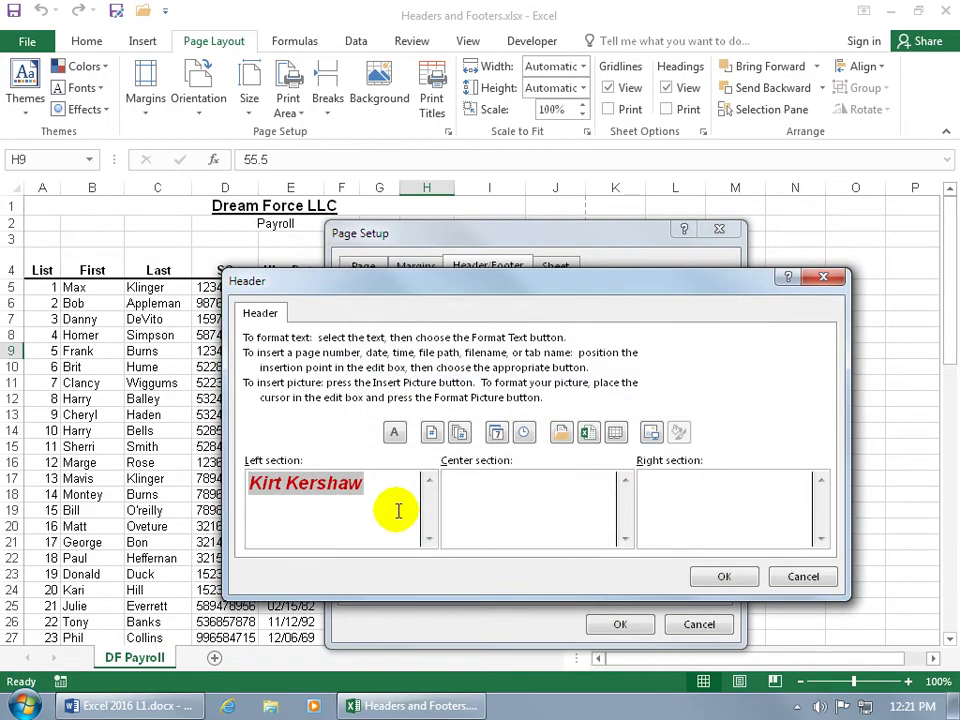
{"action": "left_click", "coordinate": [724, 576]}
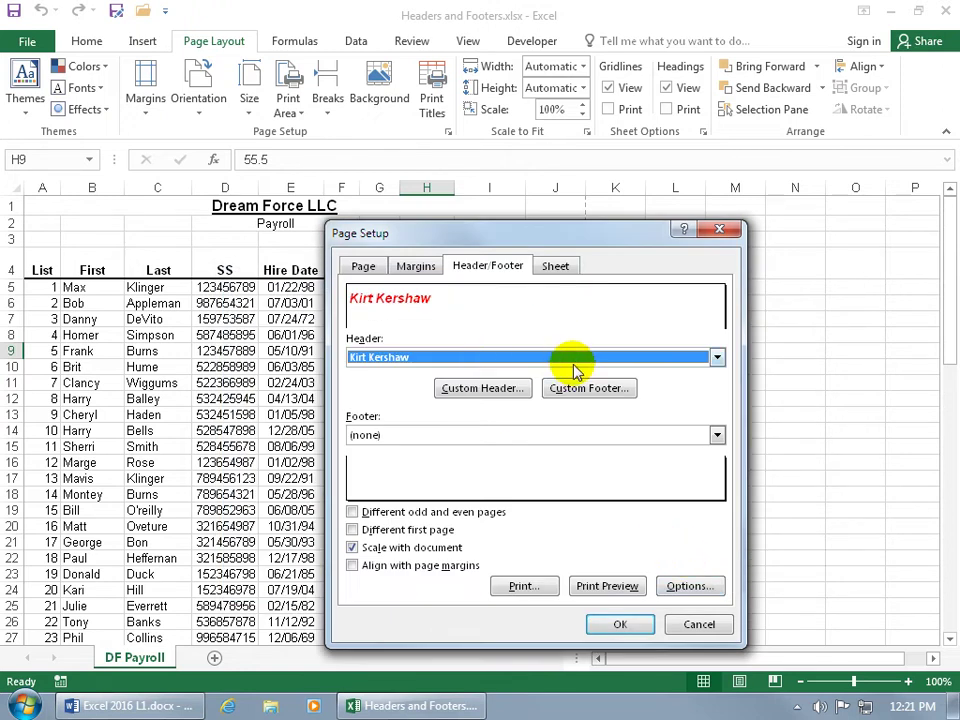
- Create a custom footer with the current date field in its right section
{"action": "left_click", "coordinate": [585, 392]}
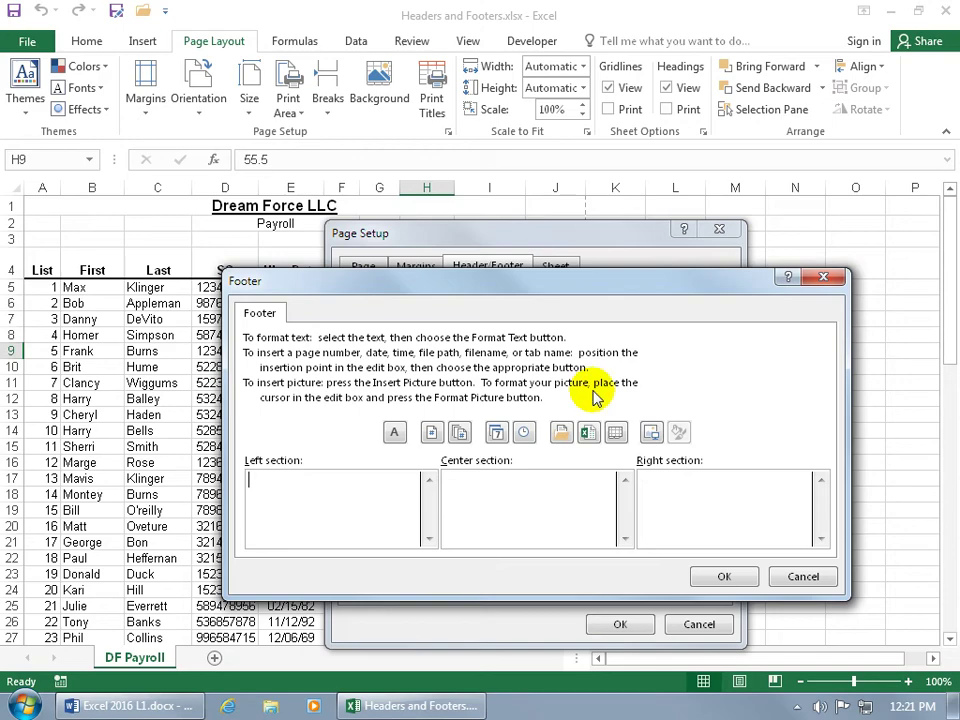
{"action": "left_click", "coordinate": [661, 483]}
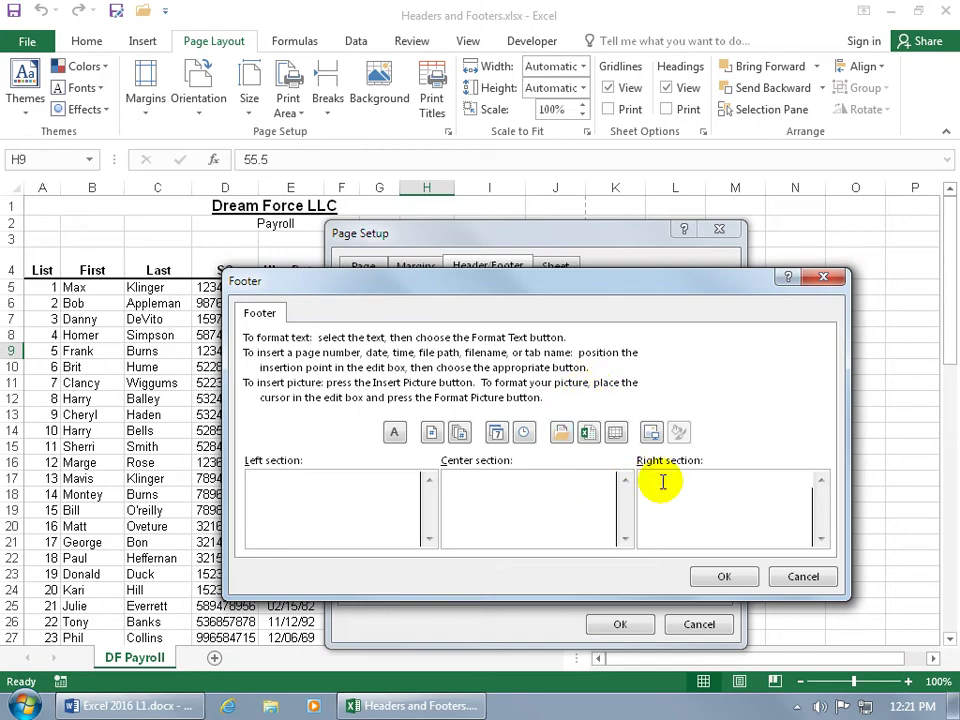
{"action": "left_click", "coordinate": [498, 436]}
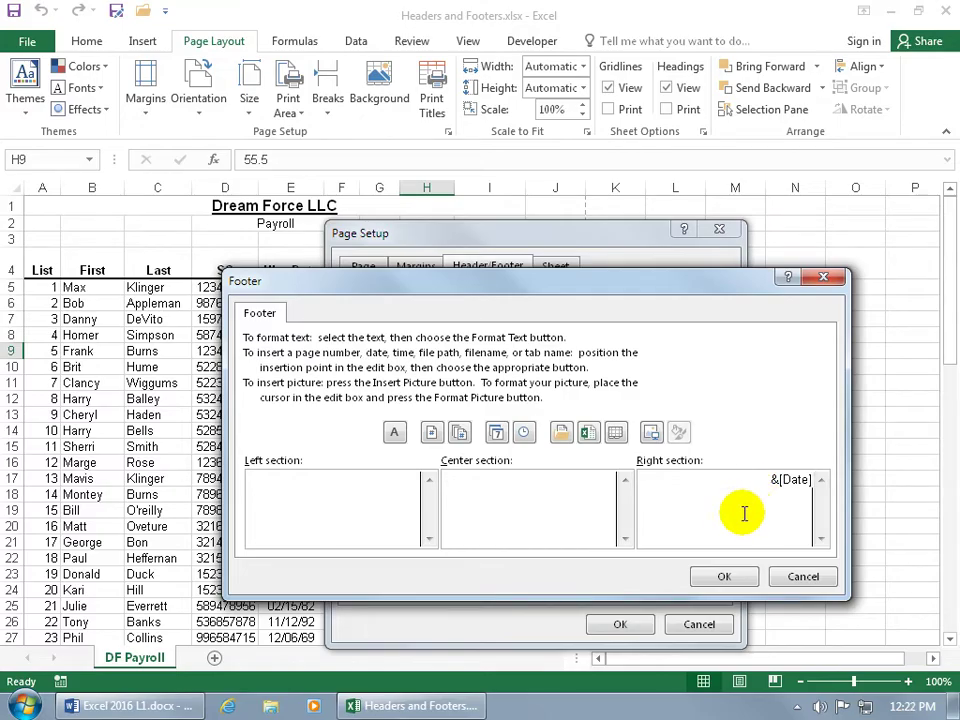
{"action": "left_click", "coordinate": [730, 576]}
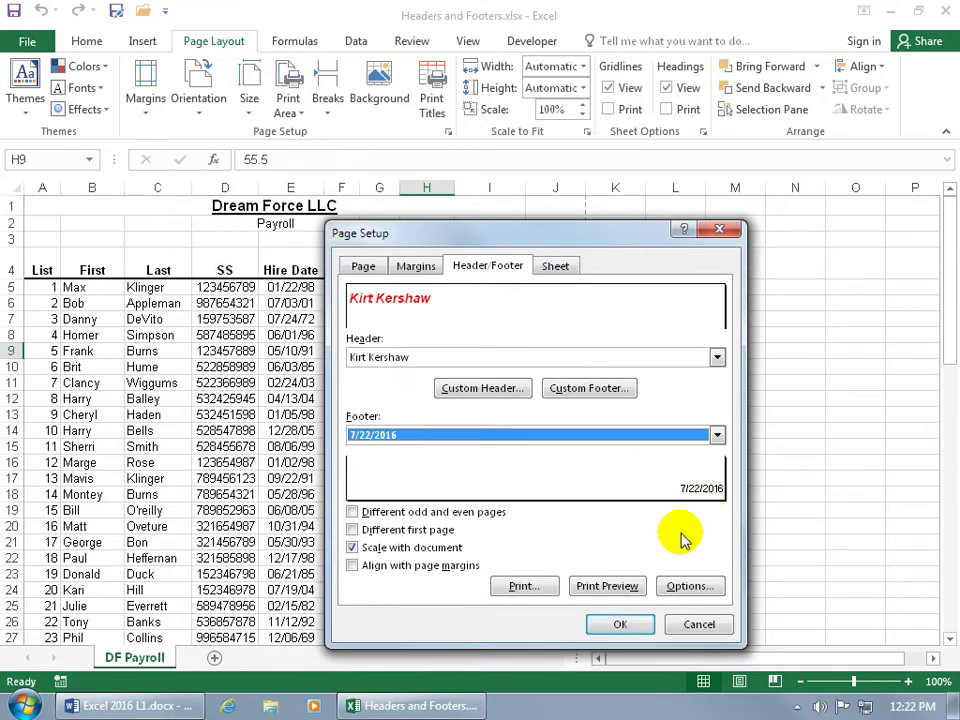
- Examine the header and footer on both pages in the print preview, and return to the worksheet
{"action": "left_click", "coordinate": [626, 584]}
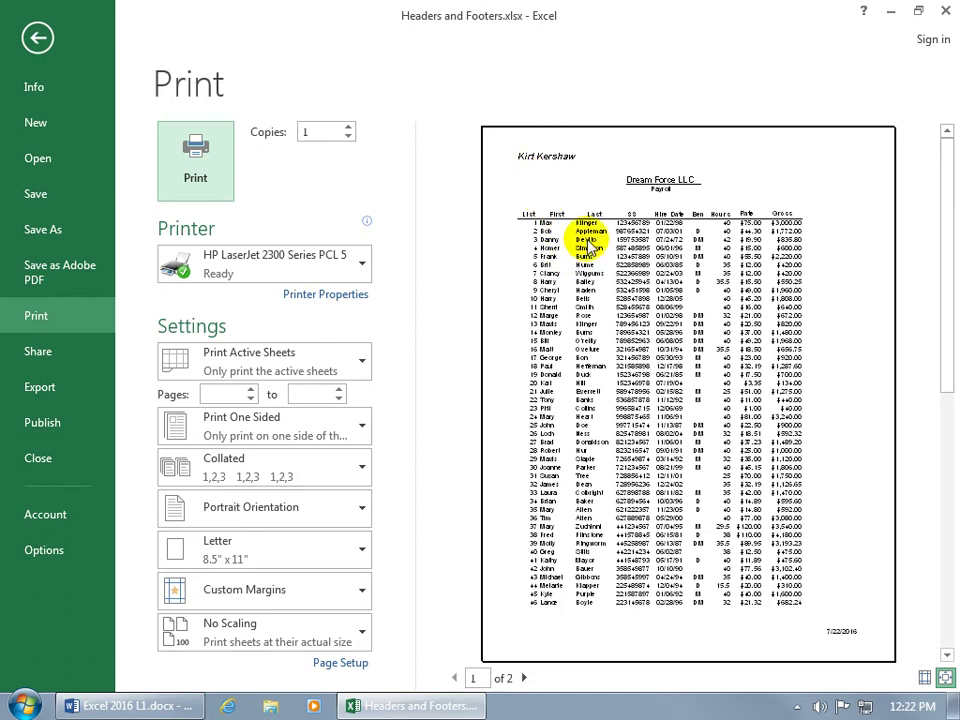
{"action": "left_click", "coordinate": [945, 678]}
{"action": "left_click", "coordinate": [707, 654]}
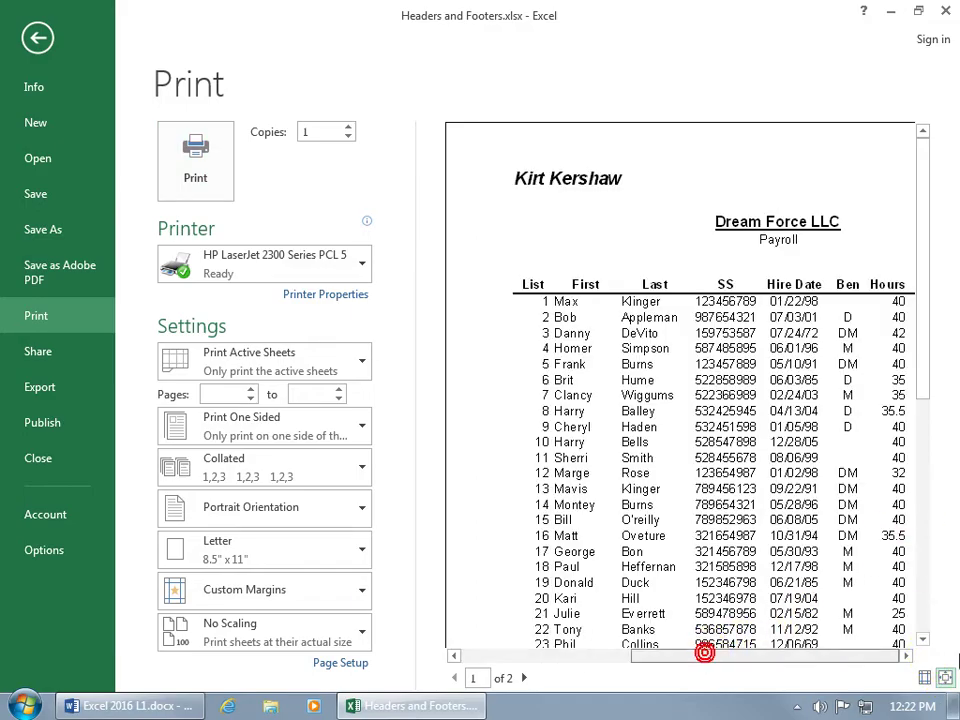
{"action": "left_click", "coordinate": [926, 318]}
{"action": "left_click", "coordinate": [930, 601]}
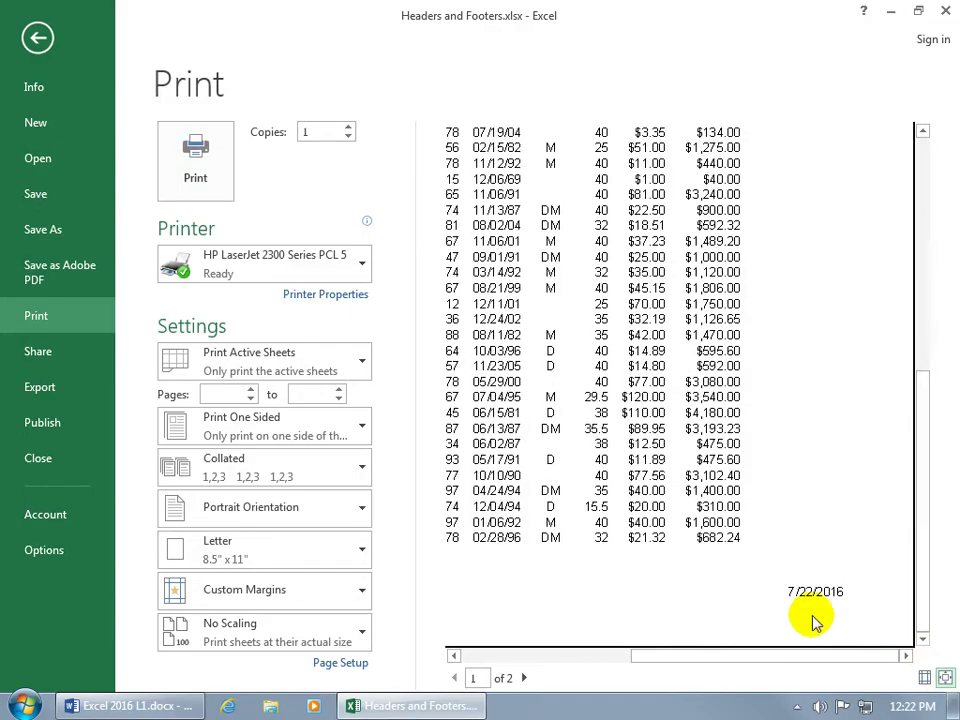
{"action": "left_click", "coordinate": [523, 678]}
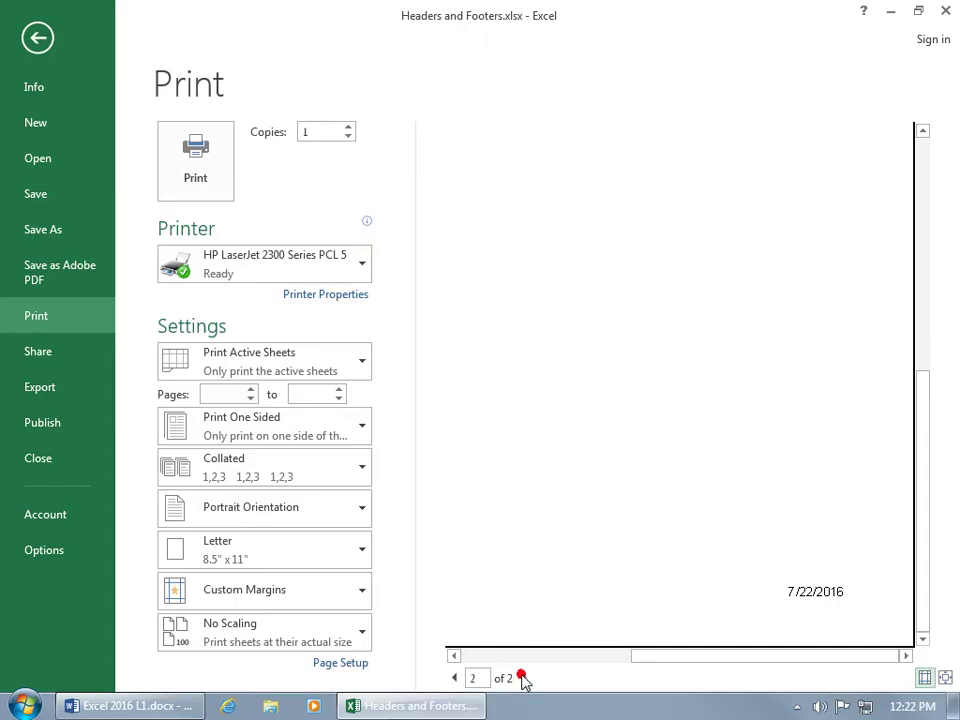
{"action": "left_click", "coordinate": [945, 678]}
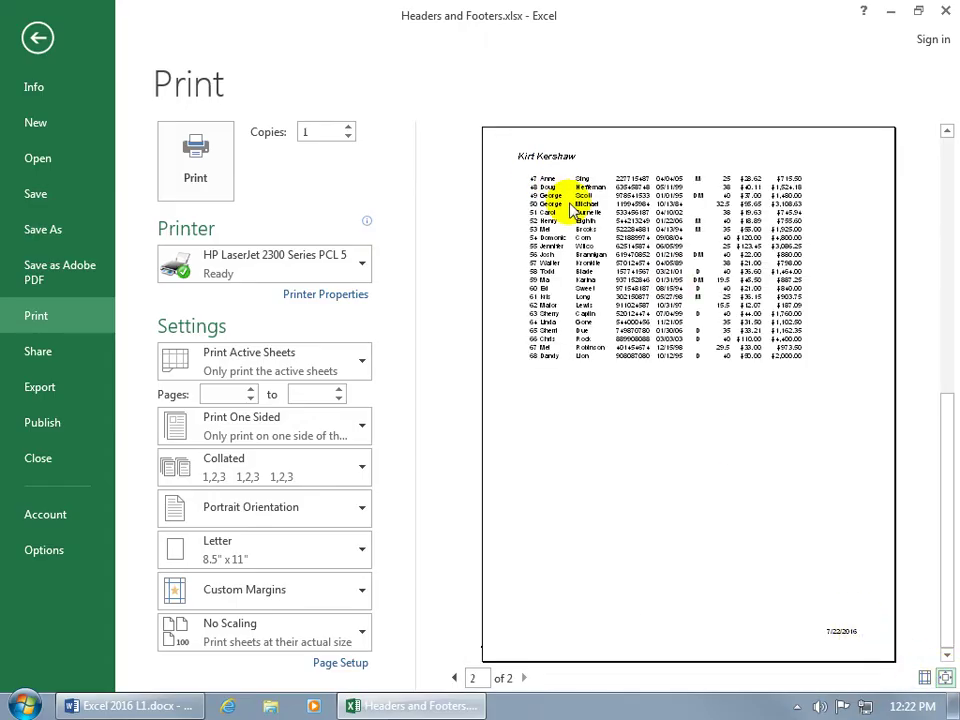
{"action": "left_click", "coordinate": [36, 44]}
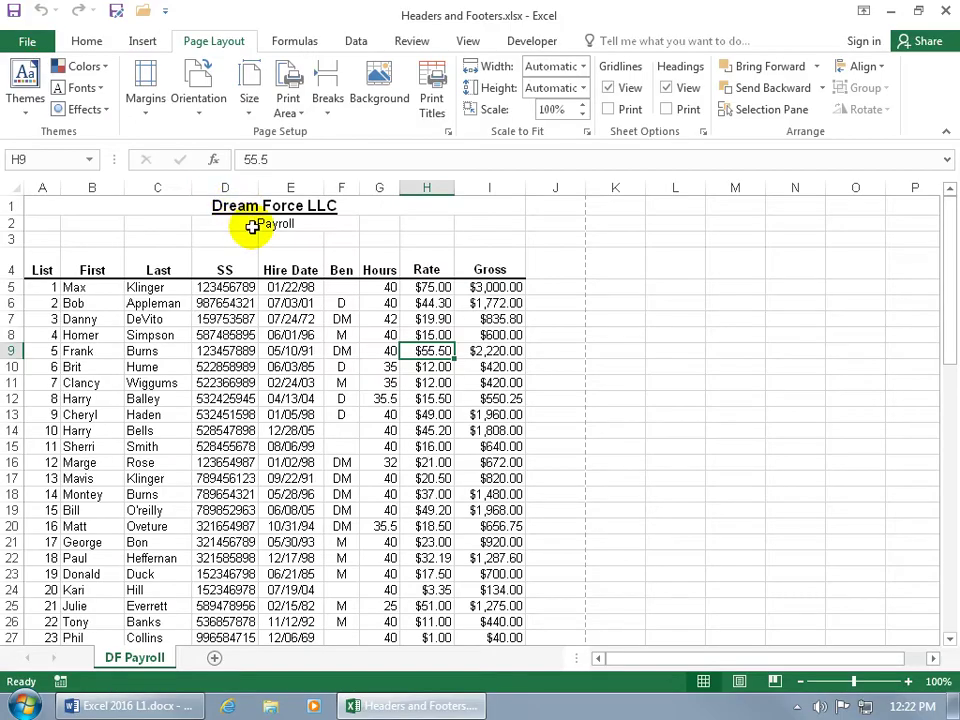
- Open the sheet's header for editing directly on the page using the Header & Footer command
{"action": "left_click", "coordinate": [142, 41]}
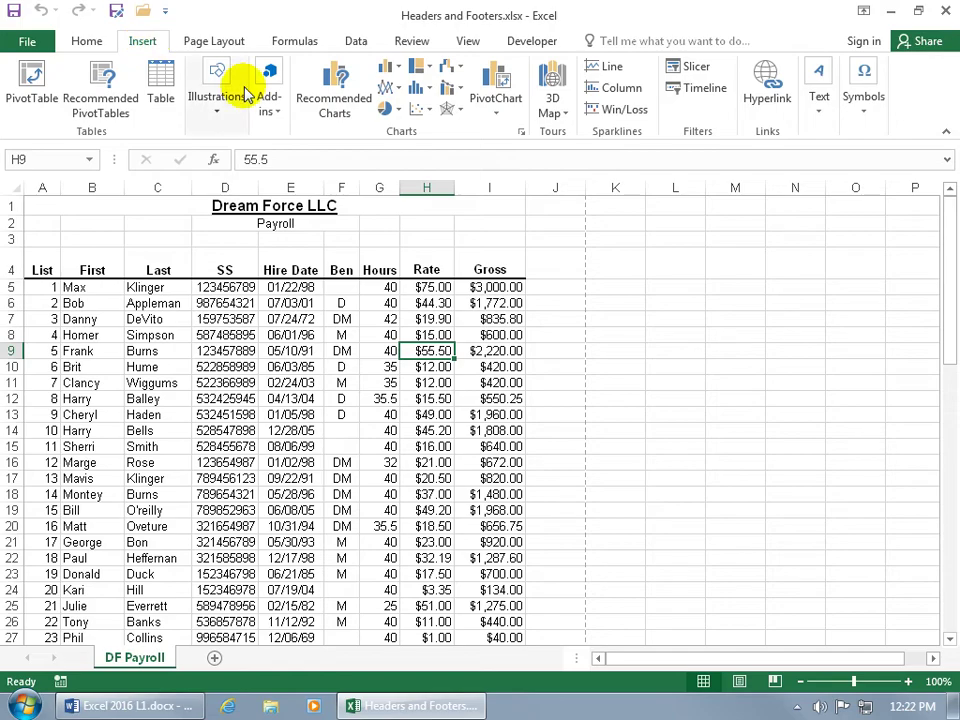
{"action": "left_click", "coordinate": [819, 105]}
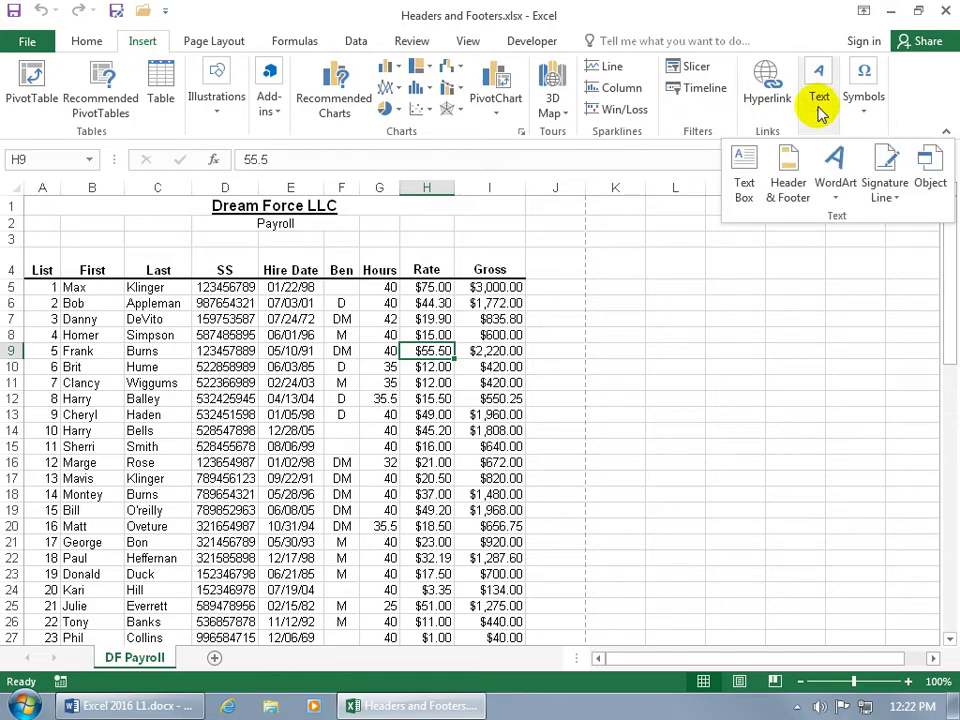
{"action": "left_click", "coordinate": [795, 163]}
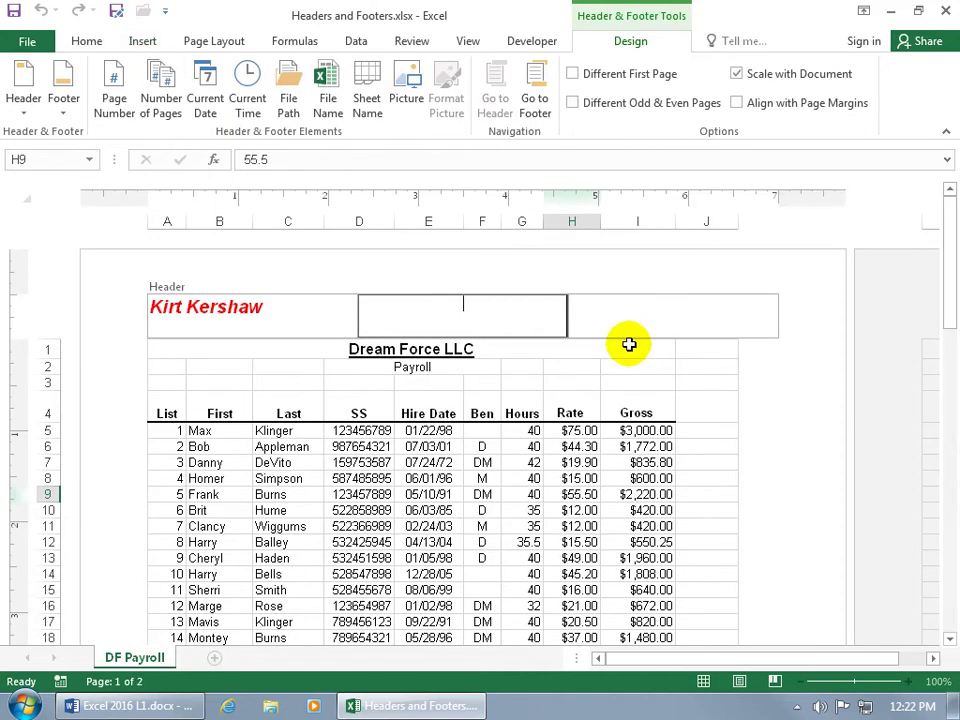
- Leave the header for cell I3 to check the workbook view options, and return to editing the center header section with its design tools
{"action": "left_click", "coordinate": [468, 42]}
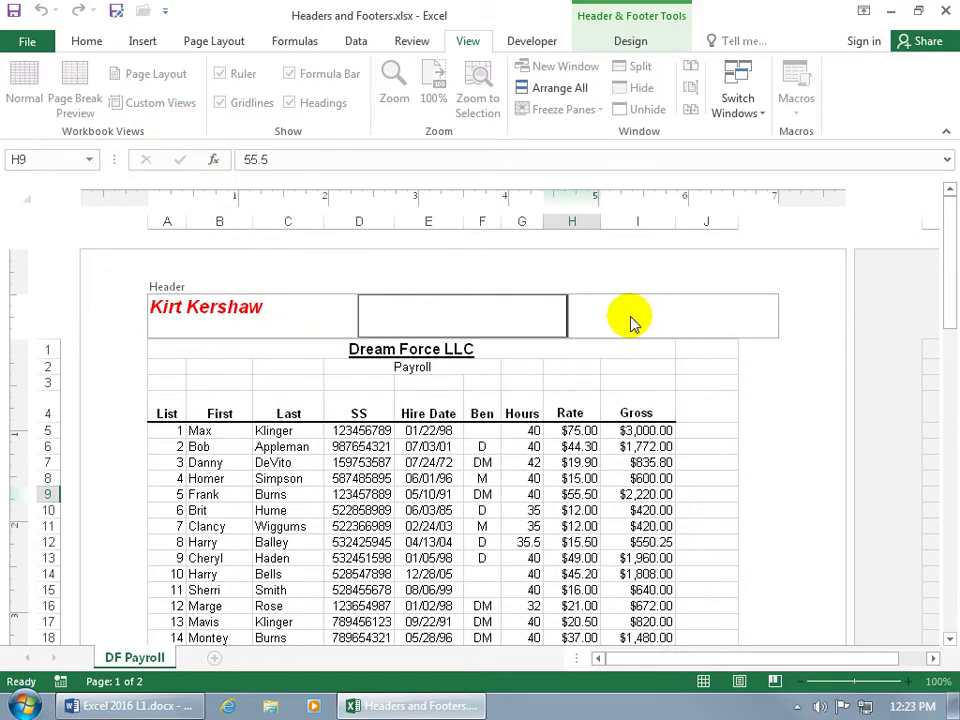
{"action": "left_click", "coordinate": [628, 380]}
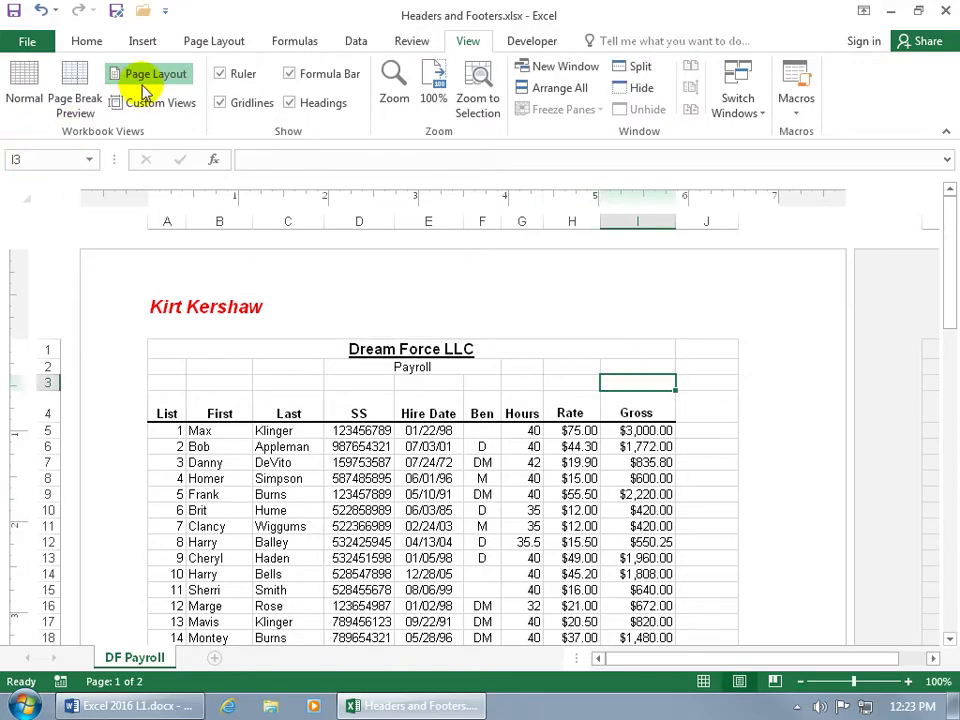
{"action": "left_click", "coordinate": [149, 89]}
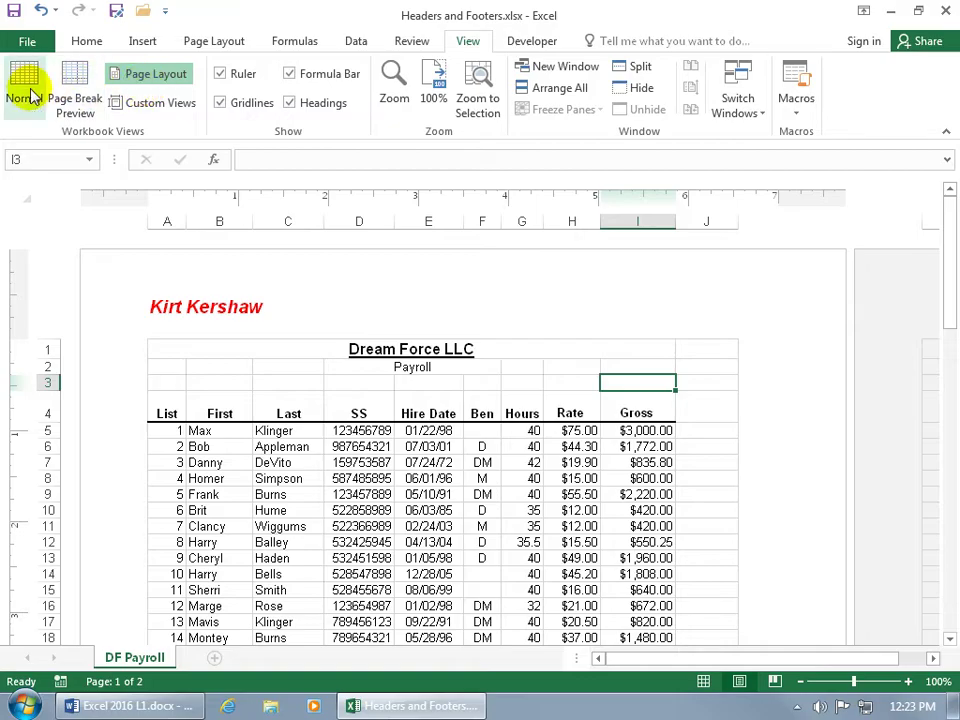
{"action": "left_click", "coordinate": [427, 325]}
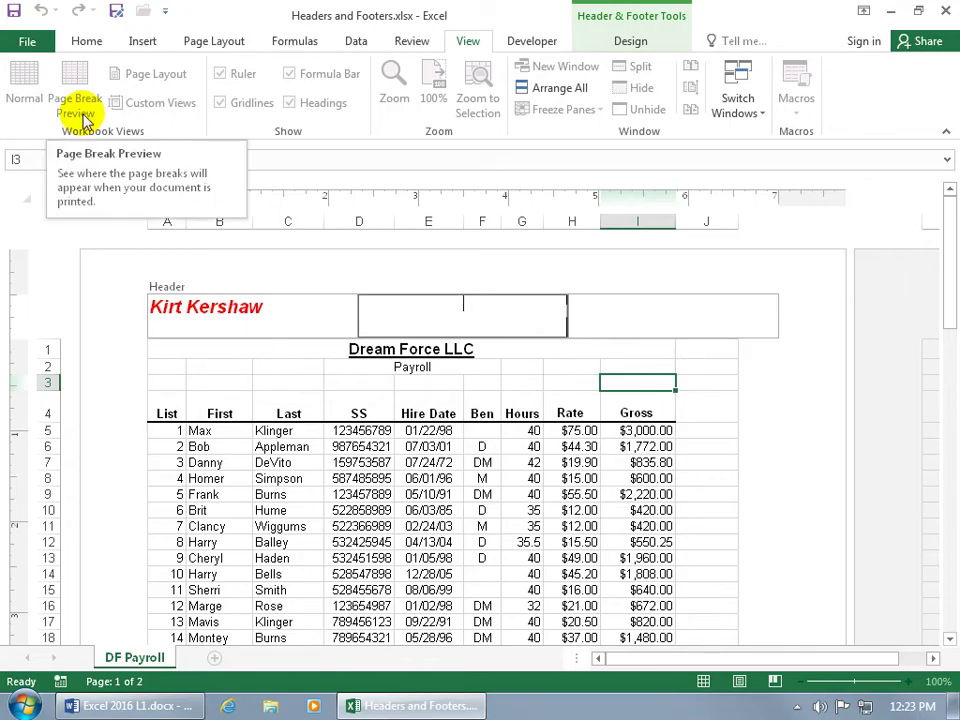
{"action": "left_click", "coordinate": [632, 41]}
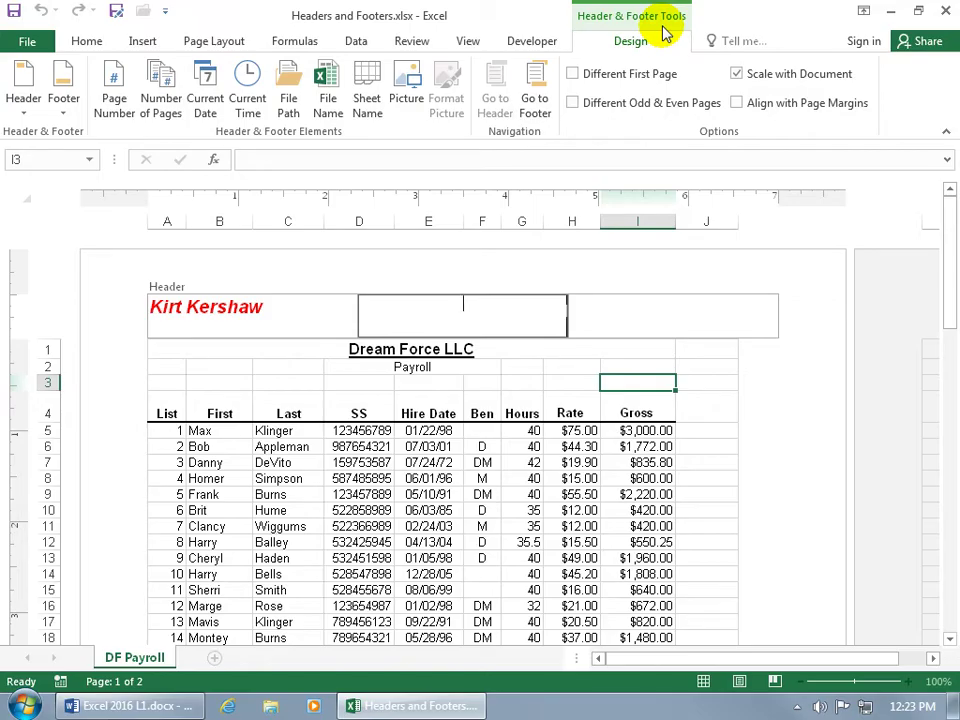
- Insert the current time field in the header's right section
{"action": "left_click", "coordinate": [585, 312]}
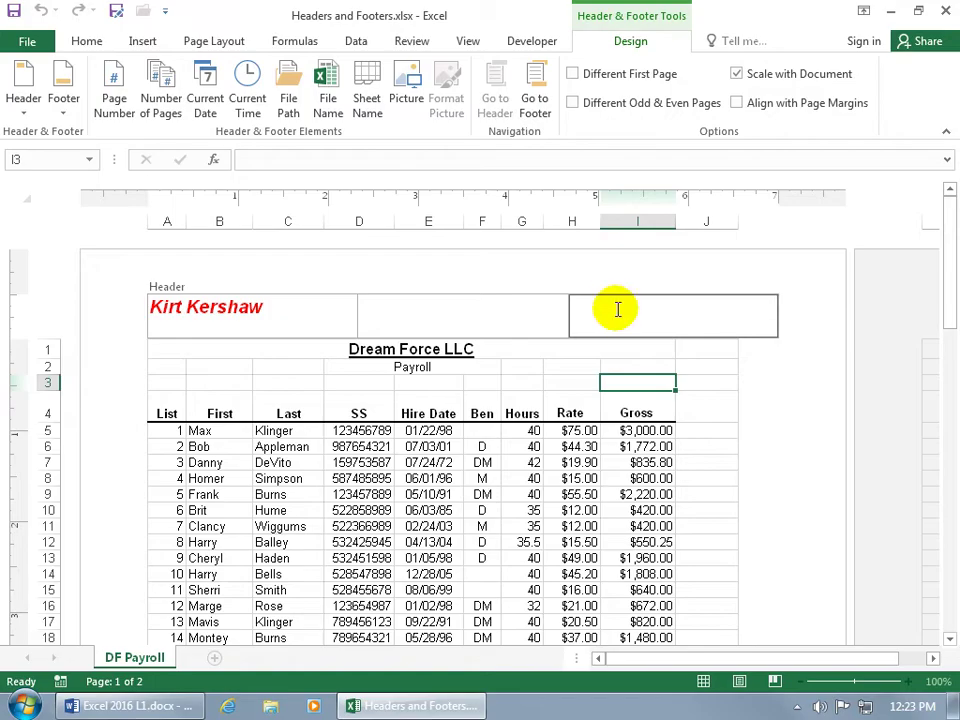
{"action": "left_click", "coordinate": [248, 88]}
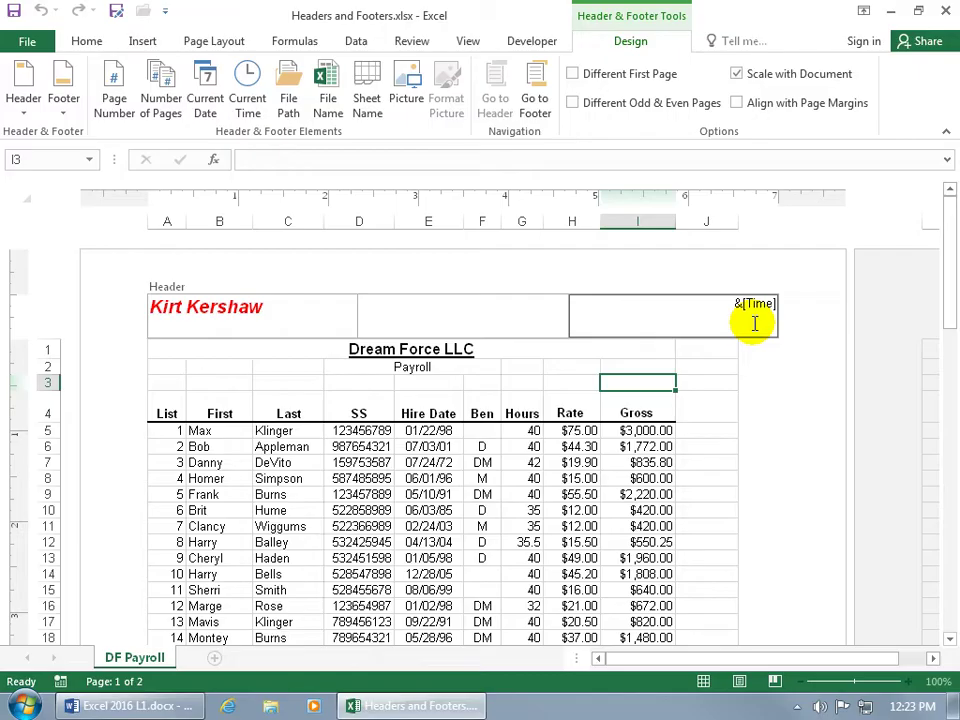
- Insert the picture Computer Baby.jpg from the Desktop into the header's center section and return to the worksheet cells
{"action": "left_click", "coordinate": [517, 313]}
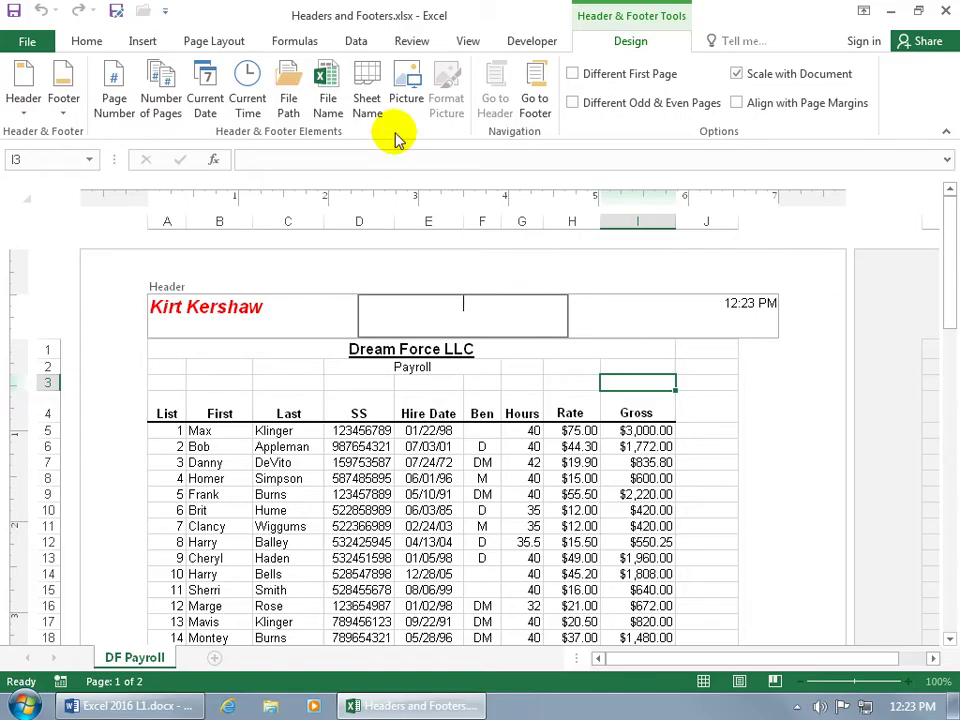
{"action": "left_click", "coordinate": [405, 90]}
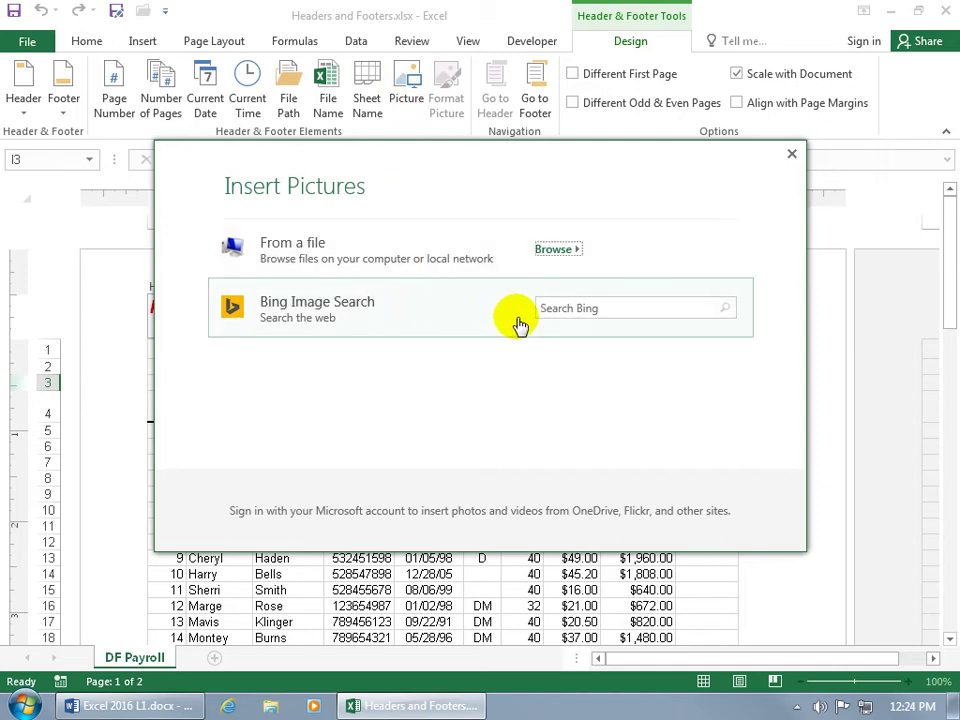
{"action": "left_click", "coordinate": [555, 250]}
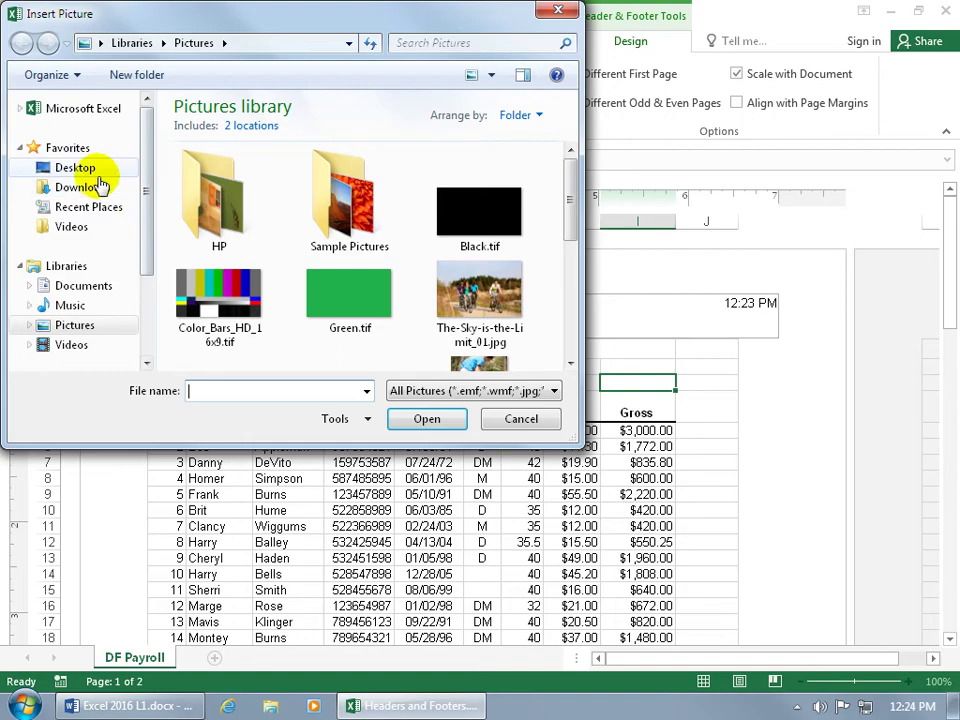
{"action": "left_click", "coordinate": [87, 172]}
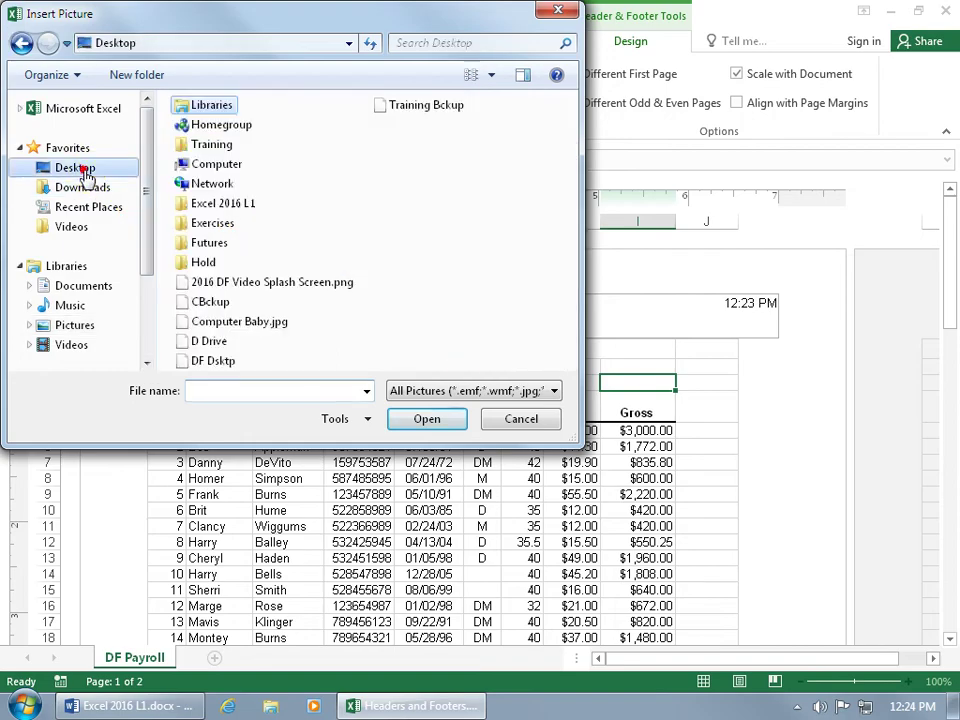
{"action": "double_click", "coordinate": [243, 325]}
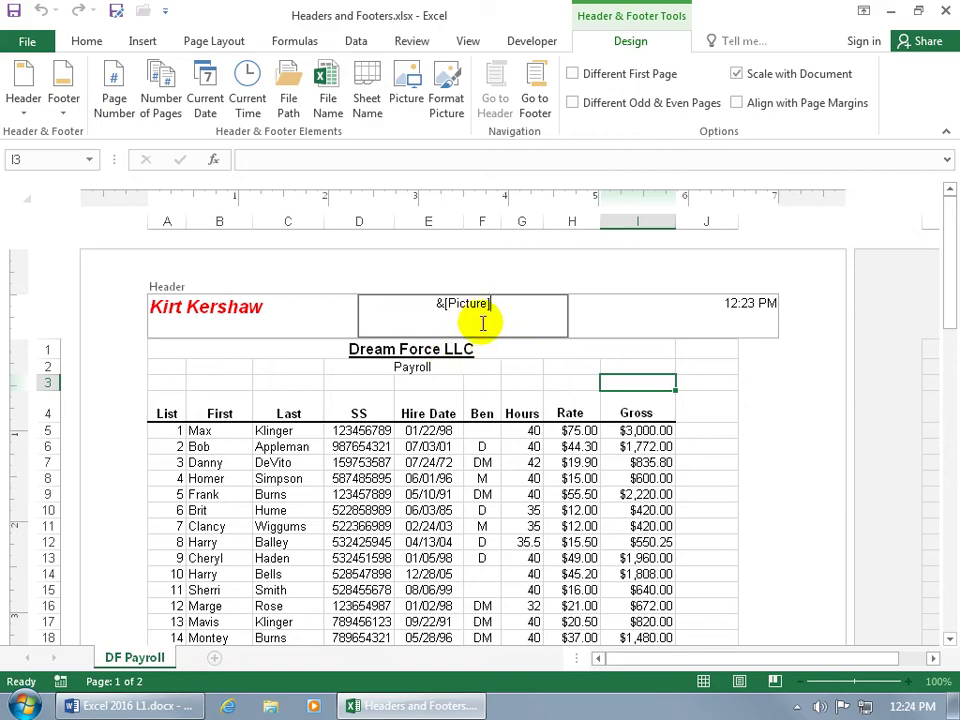
{"action": "left_click", "coordinate": [568, 385]}
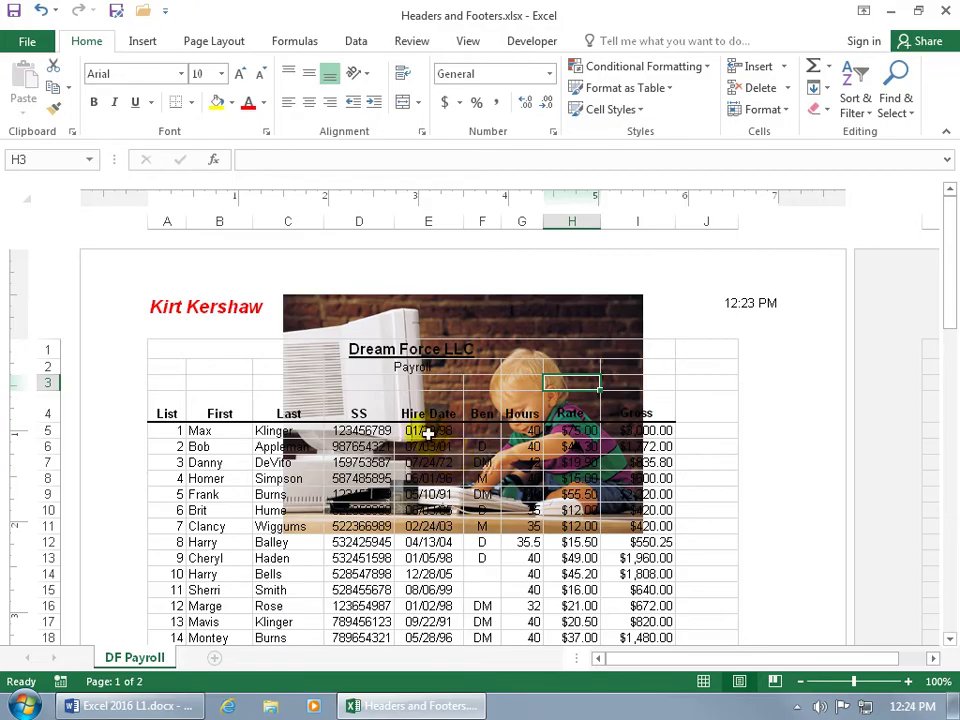
- Open the center header picture's formatting settings and reduce its height to 2.17" with the aspect ratio locked
{"action": "left_click", "coordinate": [450, 311]}
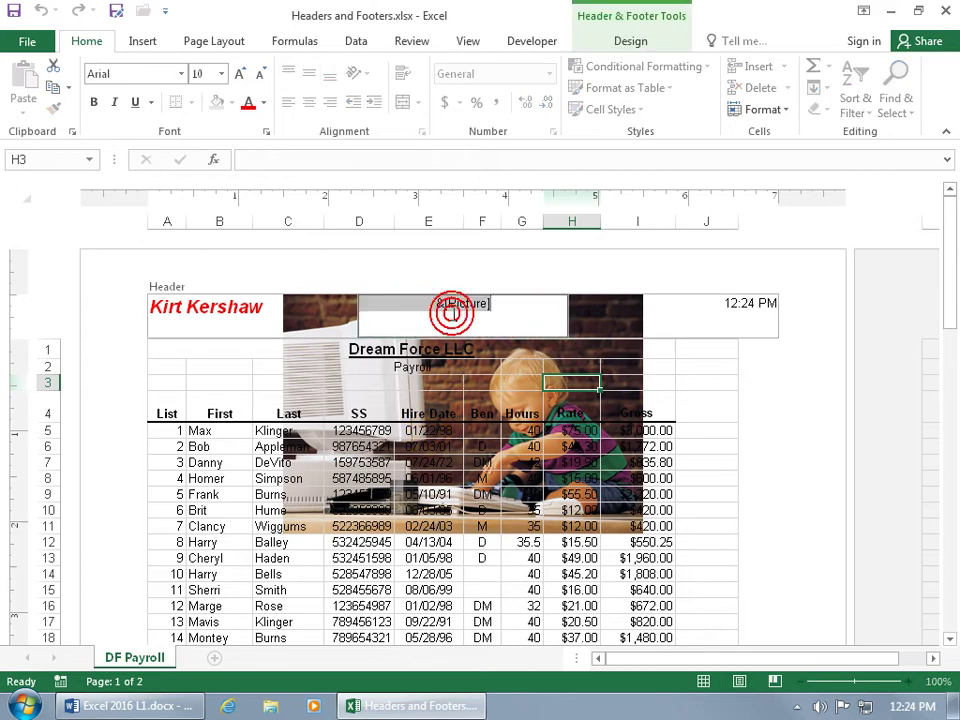
{"action": "left_click", "coordinate": [617, 42]}
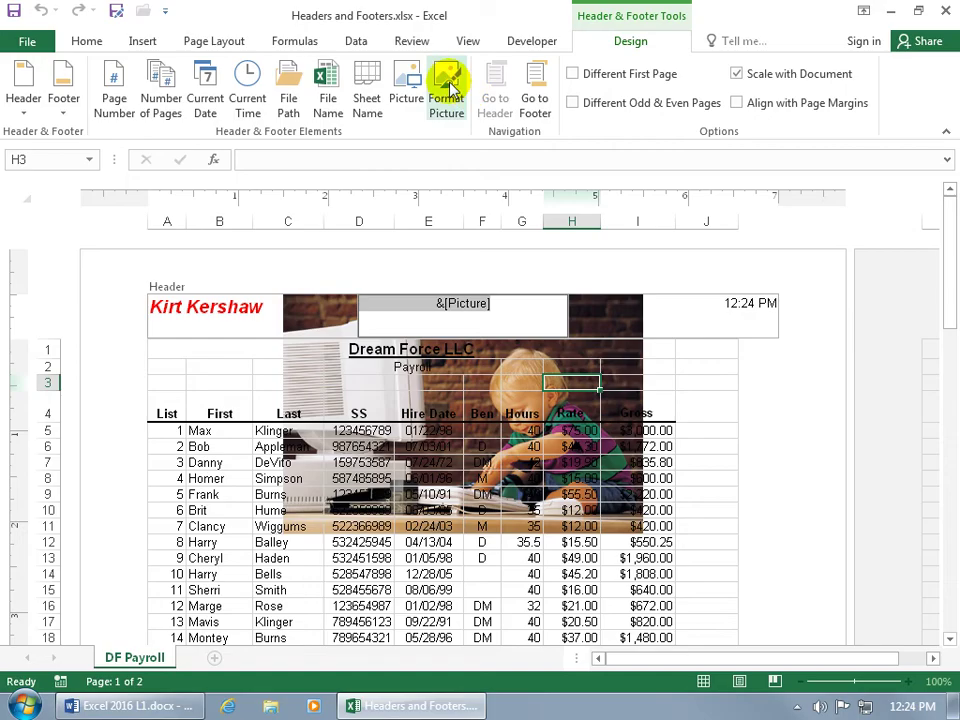
{"action": "mouse_move", "coordinate": [497, 313]}
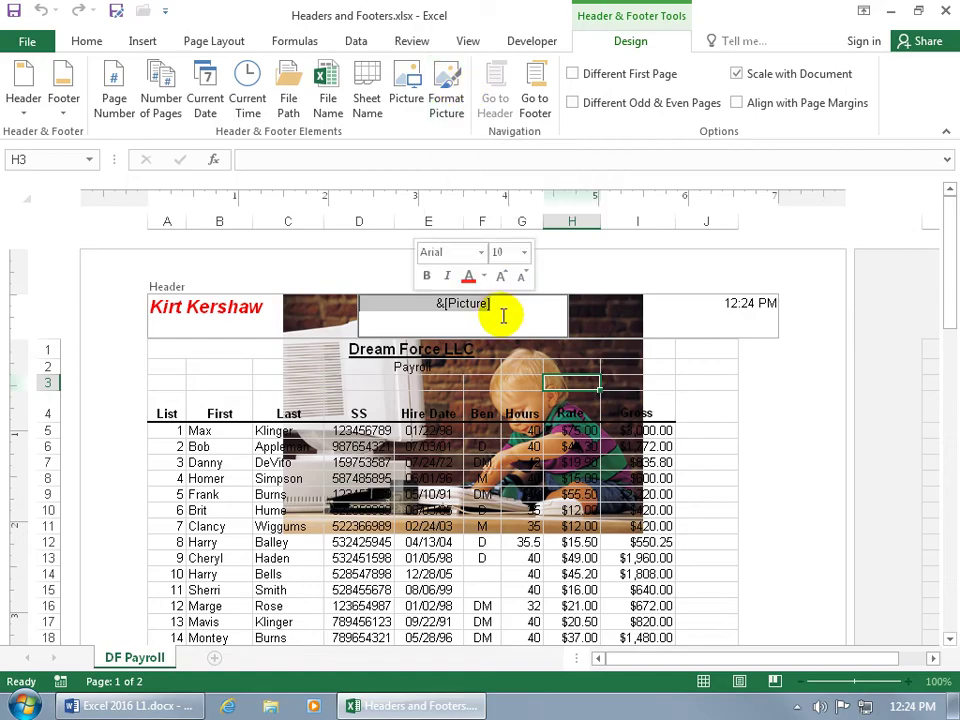
{"action": "left_click", "coordinate": [445, 80]}
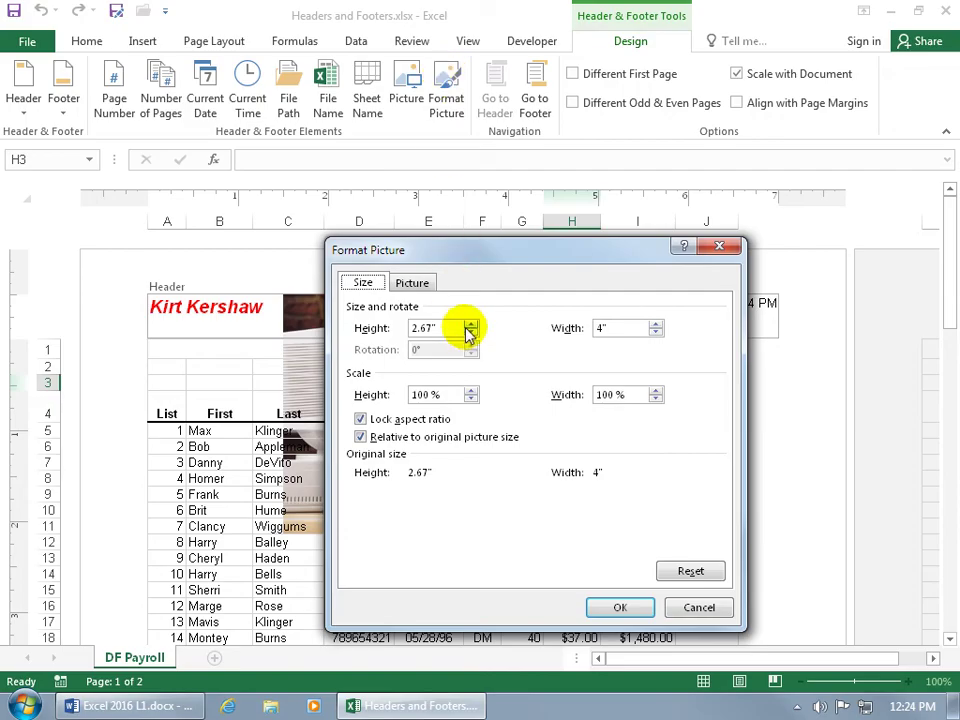
{"action": "left_click_drag", "start_coordinate": [503, 254], "coordinate": [207, 346]}
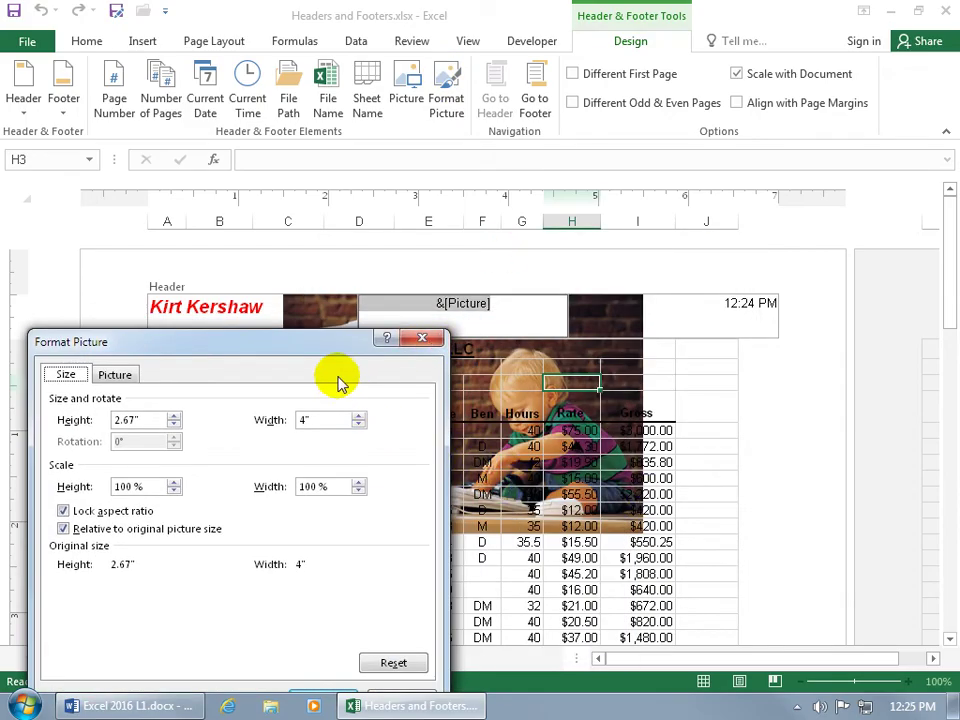
{"action": "left_click_drag", "start_coordinate": [293, 343], "coordinate": [530, 195]}
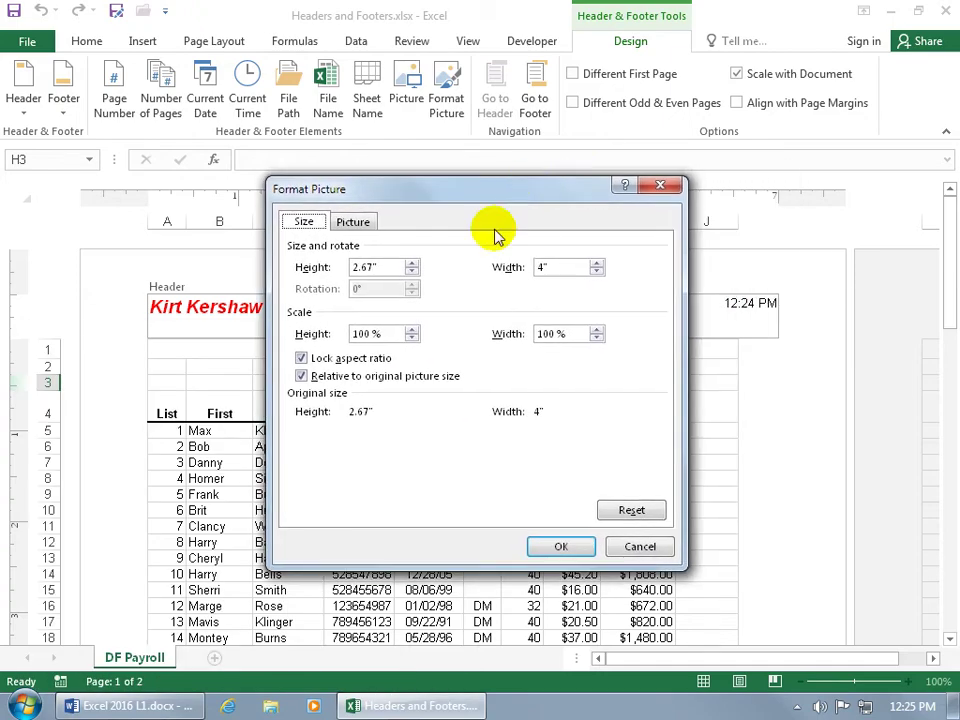
{"action": "left_click", "coordinate": [411, 264]}
{"action": "left_click", "coordinate": [411, 273]}
{"action": "left_click", "coordinate": [411, 273]}
{"action": "left_click", "coordinate": [411, 273]}
{"action": "left_click", "coordinate": [411, 273]}
{"action": "left_click", "coordinate": [411, 273]}
{"action": "left_click", "coordinate": [411, 273]}
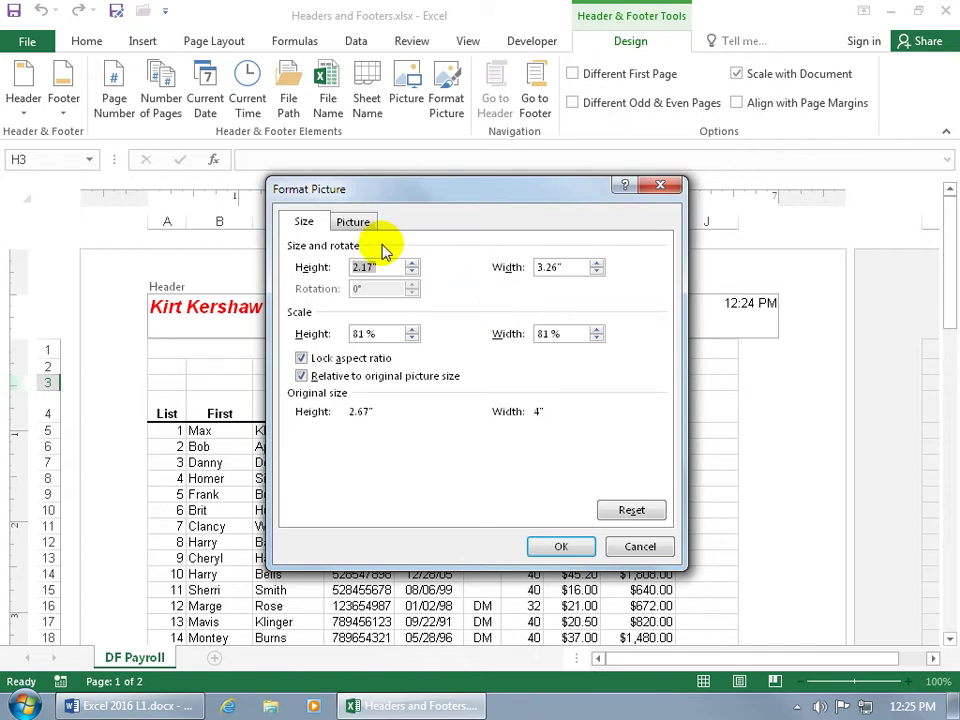
- Set the header picture's color to Washout and apply the picture formatting
{"action": "left_click", "coordinate": [357, 222]}
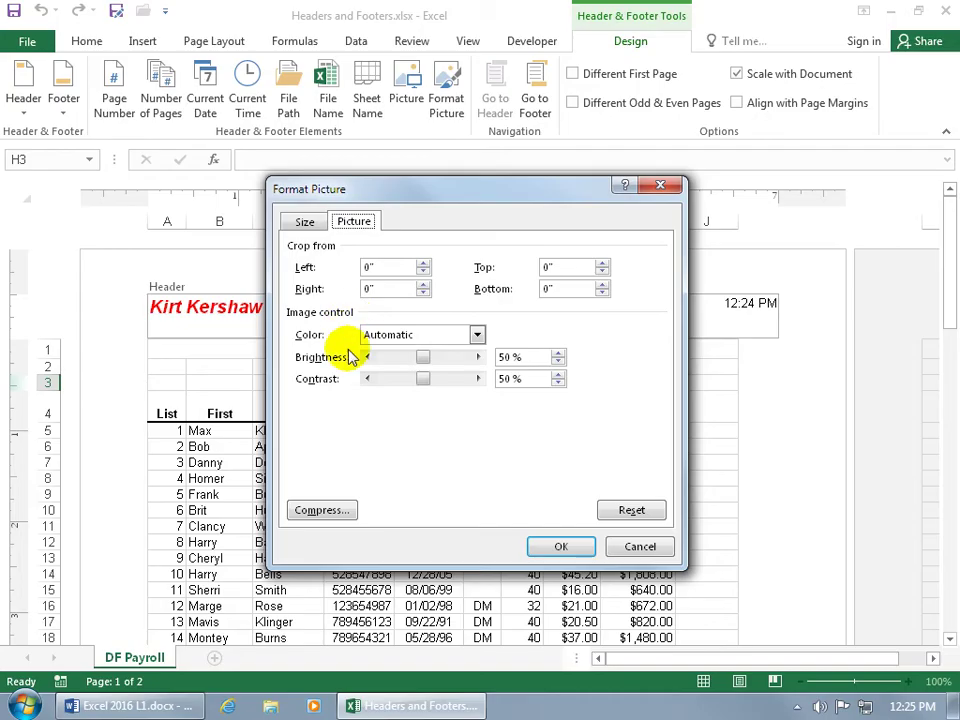
{"action": "left_click", "coordinate": [476, 335]}
{"action": "left_click", "coordinate": [450, 388]}
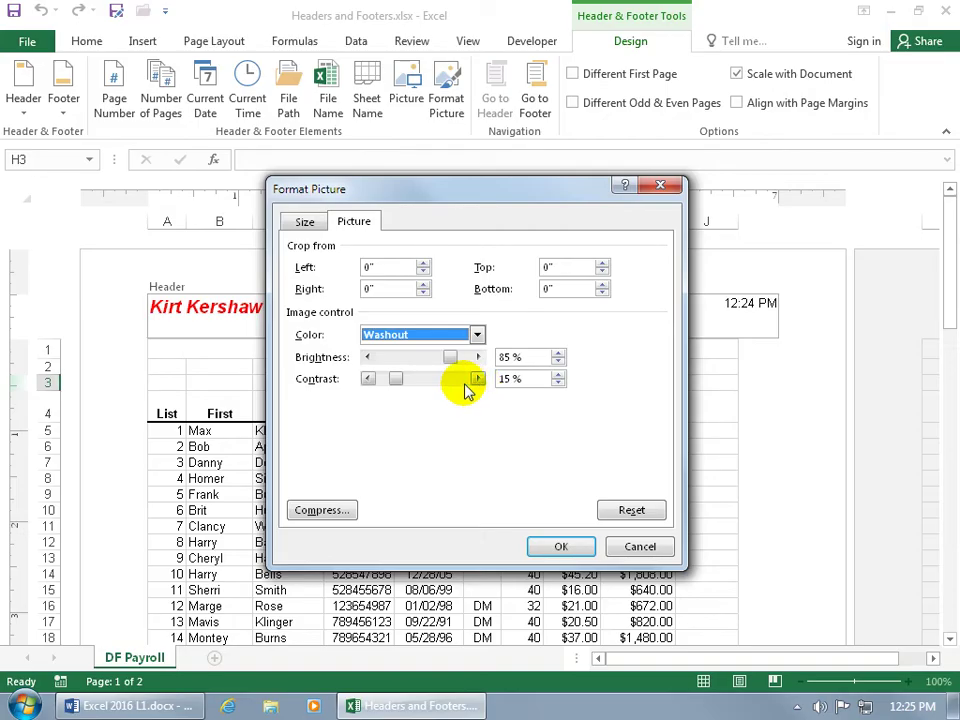
{"action": "left_click", "coordinate": [559, 548]}
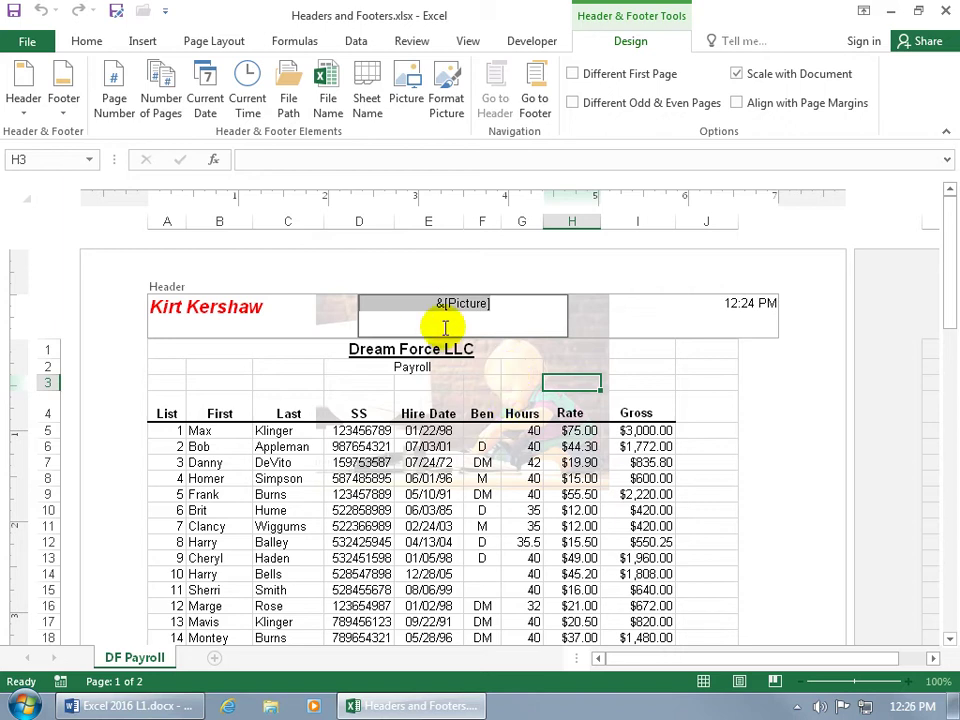
- Move the header picture down the page by adding about a dozen blank lines before its code, and check its placement
{"action": "left_click", "coordinate": [424, 303]}
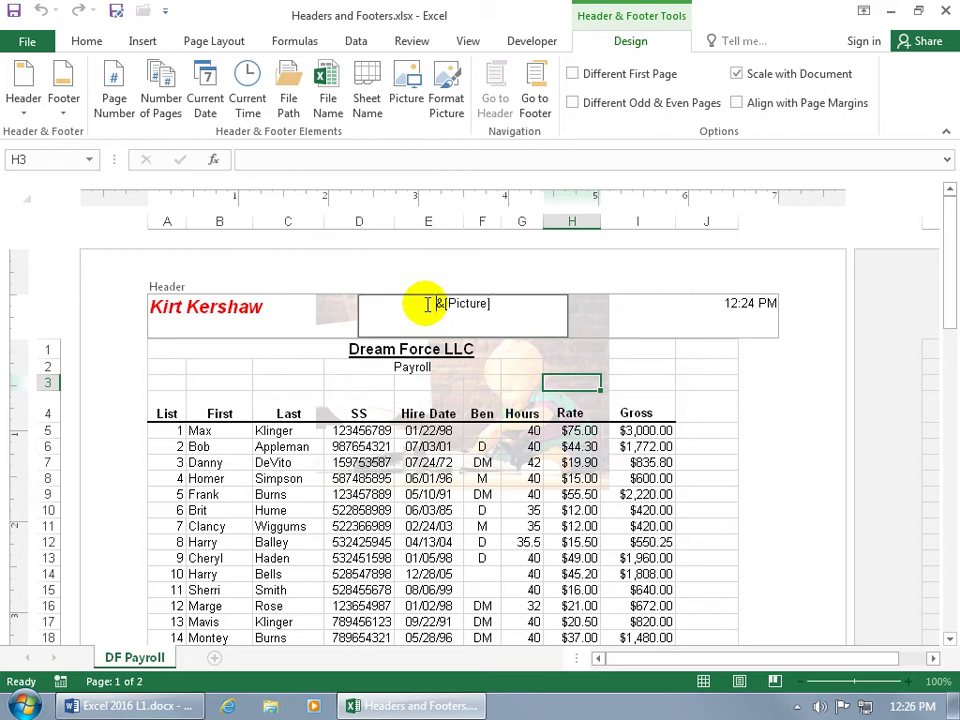
{"action": "key", "text": "Return"}
{"action": "key", "text": "Return"}
{"action": "key", "text": "Return"}
{"action": "key", "text": "Return"}
{"action": "key", "text": "Return"}
{"action": "key", "text": "Return"}
{"action": "key", "text": "Return"}
{"action": "key", "text": "Return"}
{"action": "key", "text": "Return"}
{"action": "key", "text": "Return"}
{"action": "key", "text": "Return"}
{"action": "key", "text": "Return"}
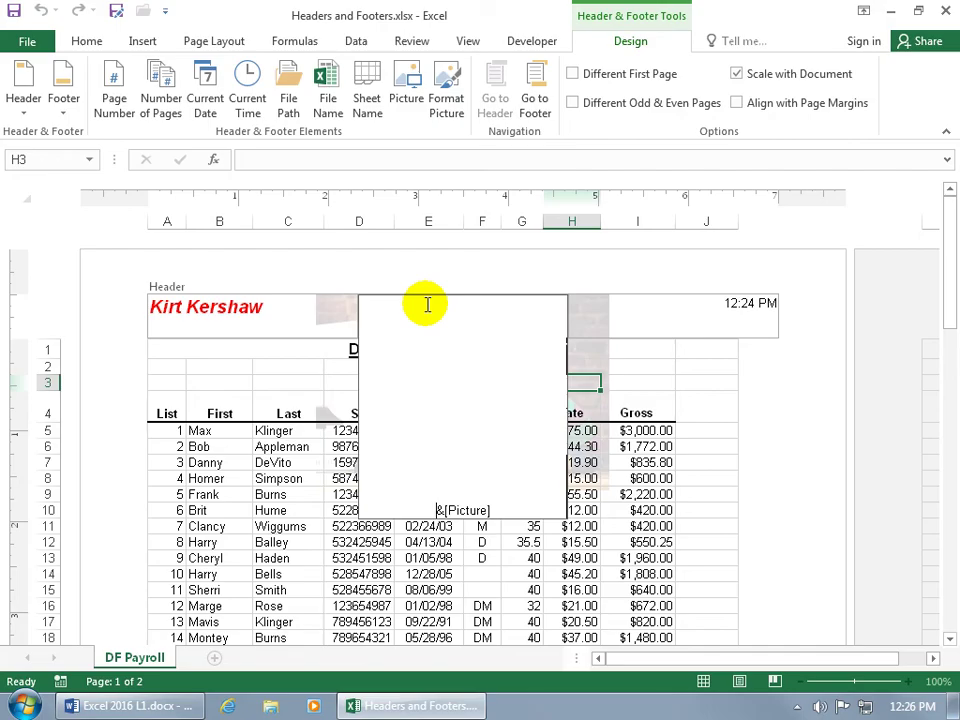
{"action": "left_click_drag", "start_coordinate": [604, 490], "coordinate": [596, 490]}
{"action": "scroll", "coordinate": [600, 490], "scroll_direction": "down", "scroll_amount": 5}
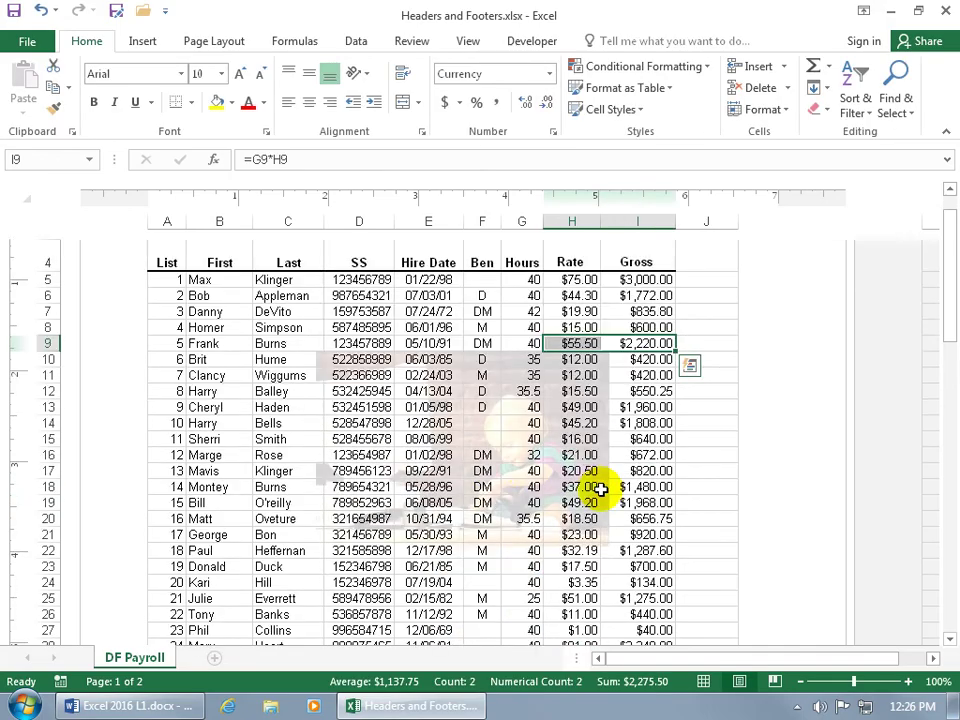
{"action": "scroll", "coordinate": [494, 405], "scroll_direction": "up", "scroll_amount": 5}
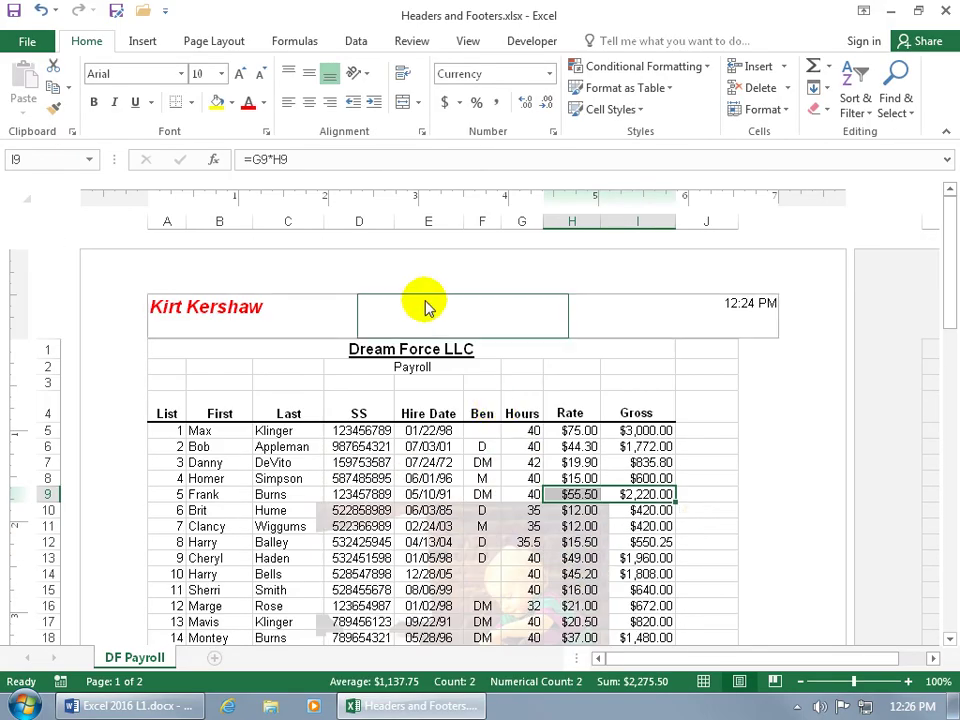
- Reopen the center header section and switch between header and footer with the navigation commands, finishing in the footer
{"action": "left_click", "coordinate": [426, 314]}
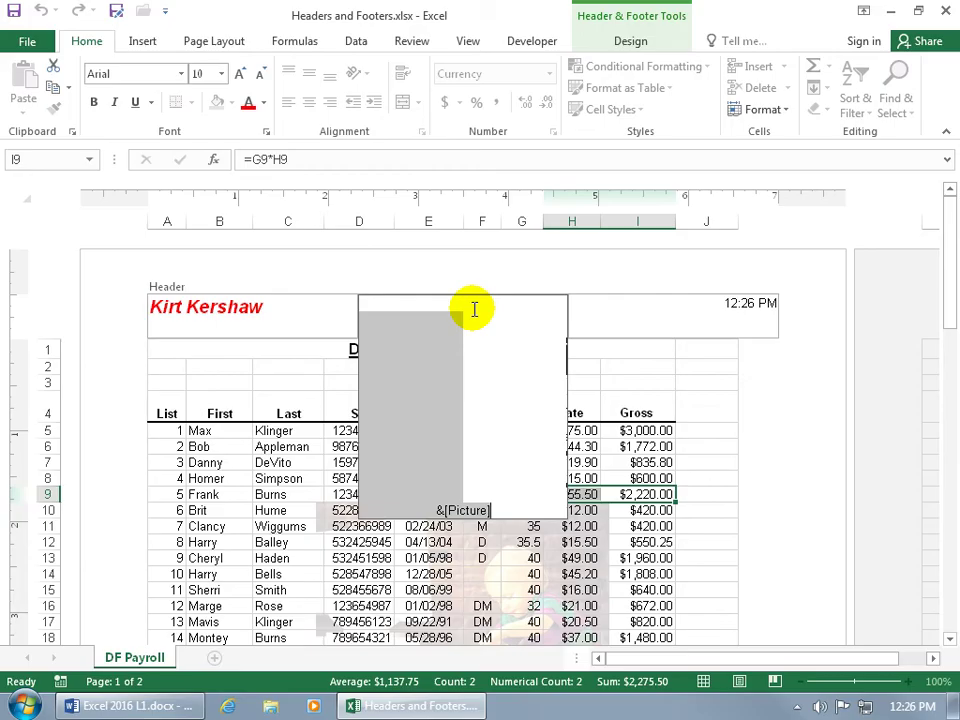
{"action": "left_click", "coordinate": [628, 42]}
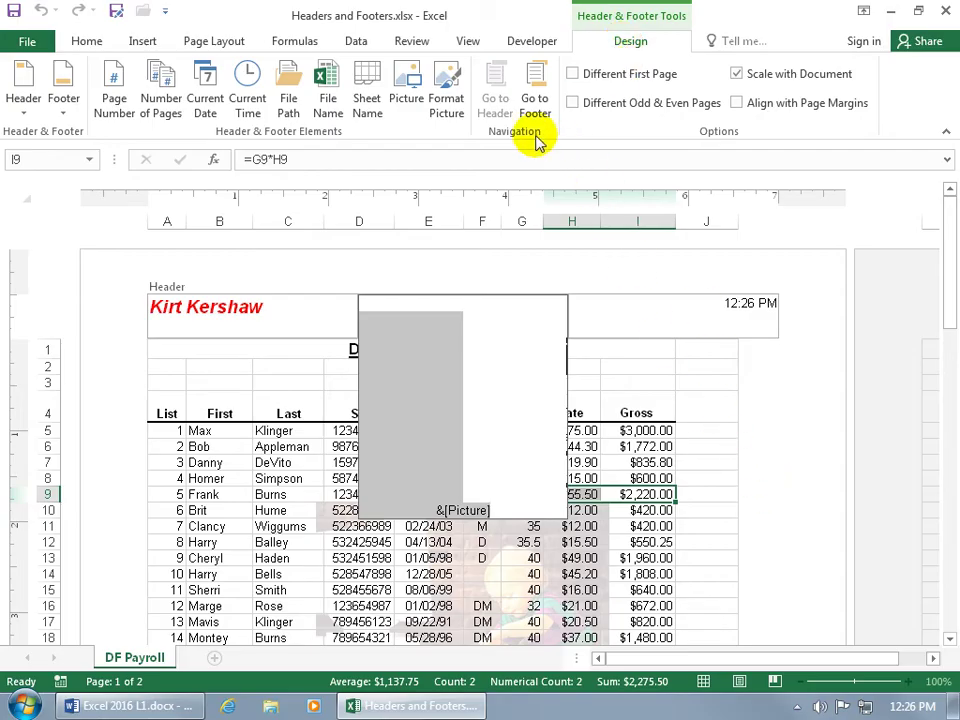
{"action": "left_click", "coordinate": [535, 100]}
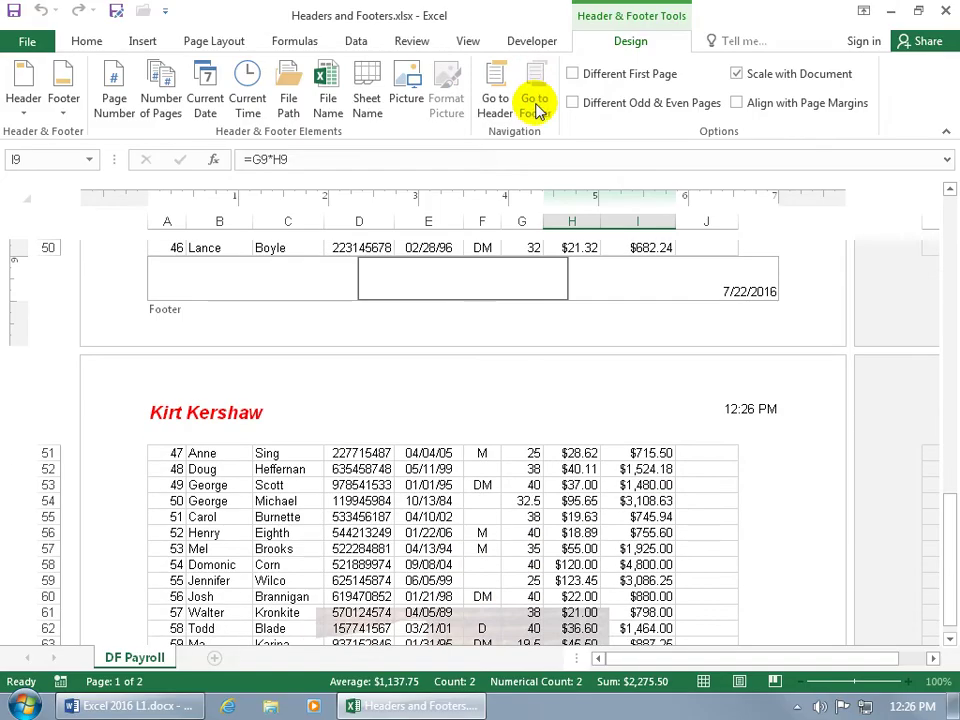
{"action": "left_click", "coordinate": [495, 98]}
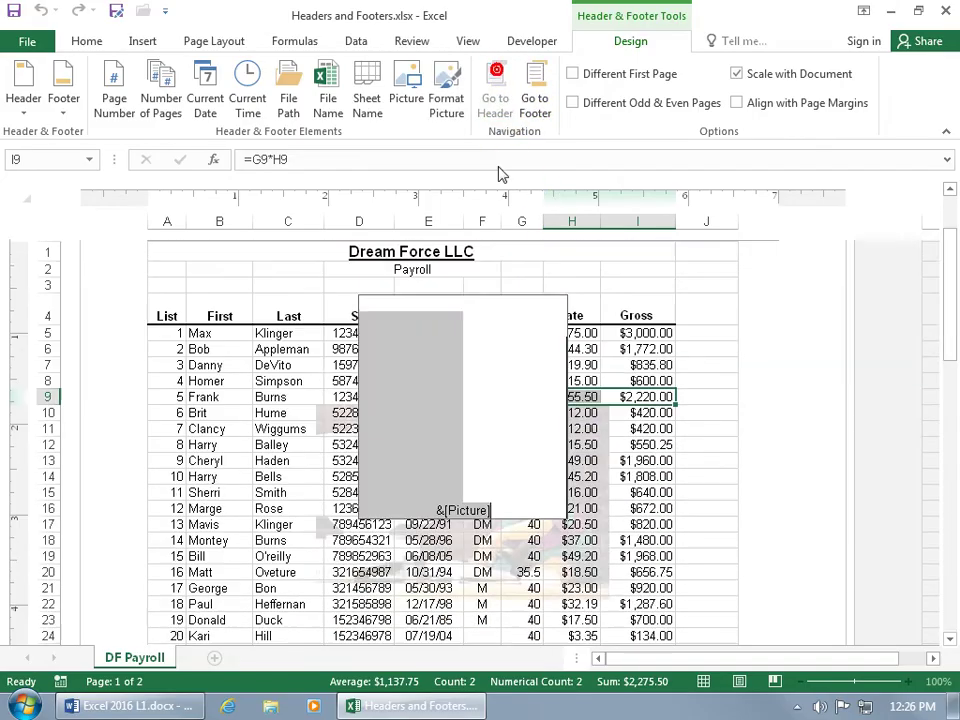
{"action": "left_click", "coordinate": [533, 102]}
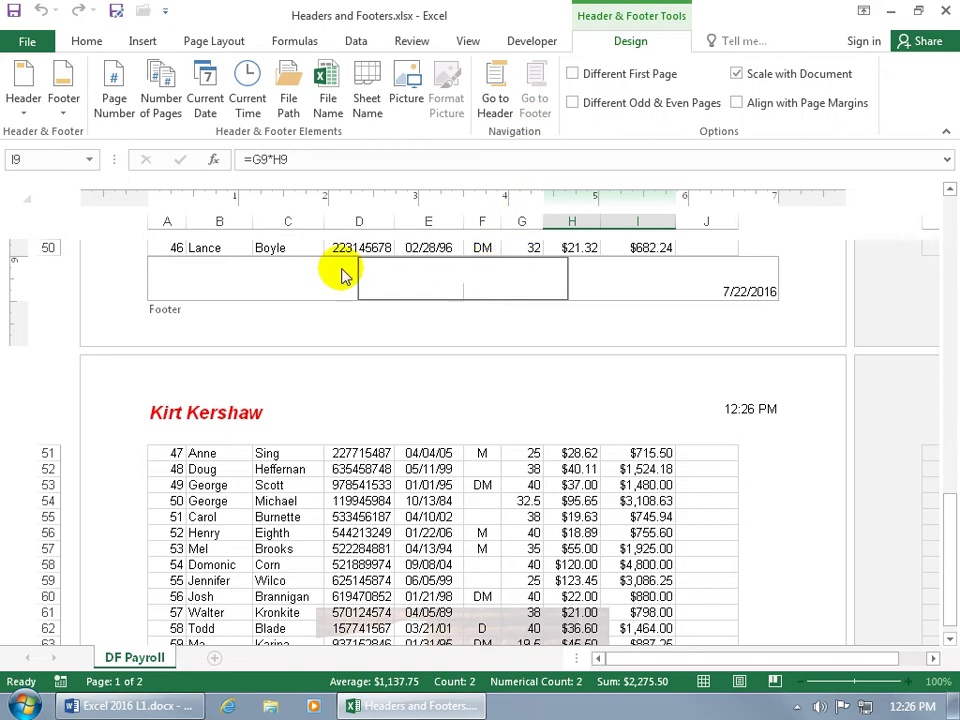
- Build a page number "of" number of pages entry from the built-in fields in the footer's left section
{"action": "left_click", "coordinate": [266, 283]}
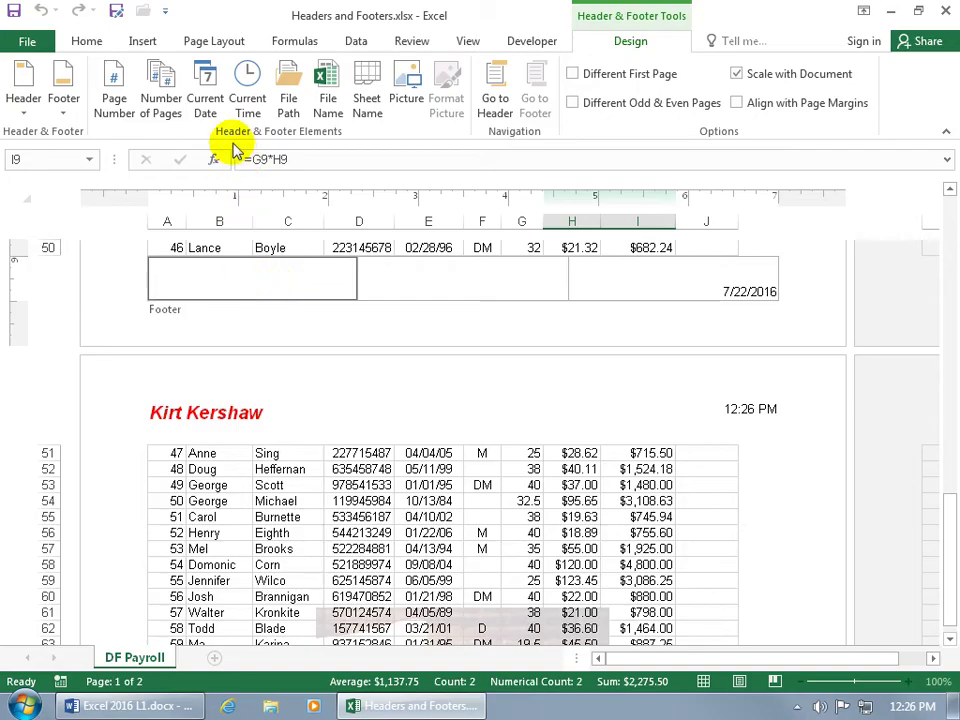
{"action": "left_click", "coordinate": [118, 97]}
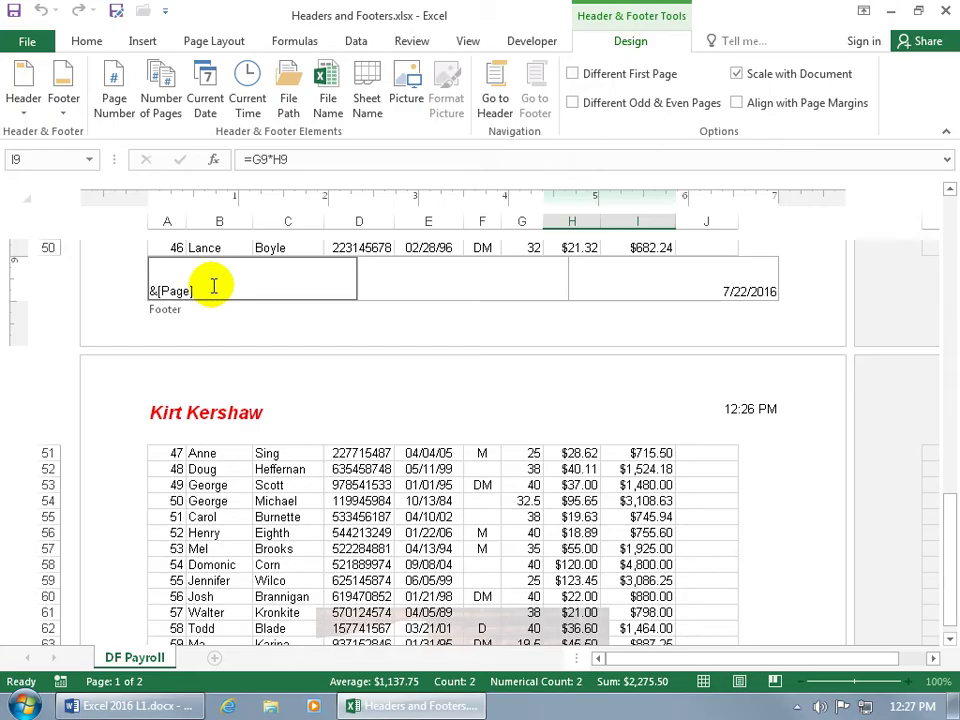
{"action": "type", "text": "of"}
{"action": "left_click", "coordinate": [160, 84]}
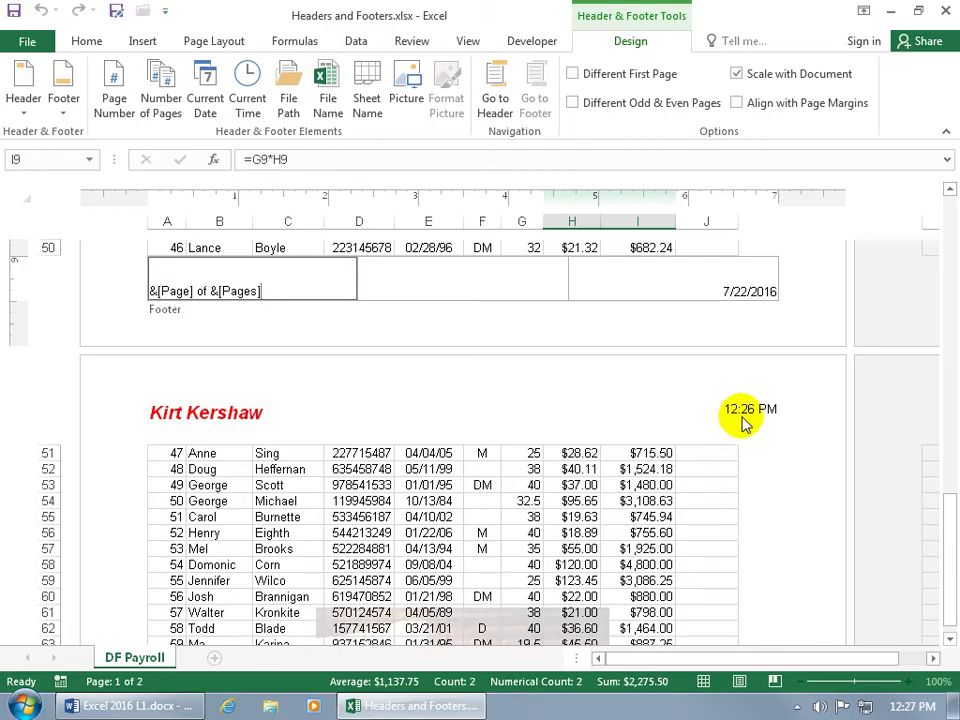
- Format the page number entry in page 2's left footer section as bold with the standard Green font color
{"action": "left_click", "coordinate": [950, 639]}
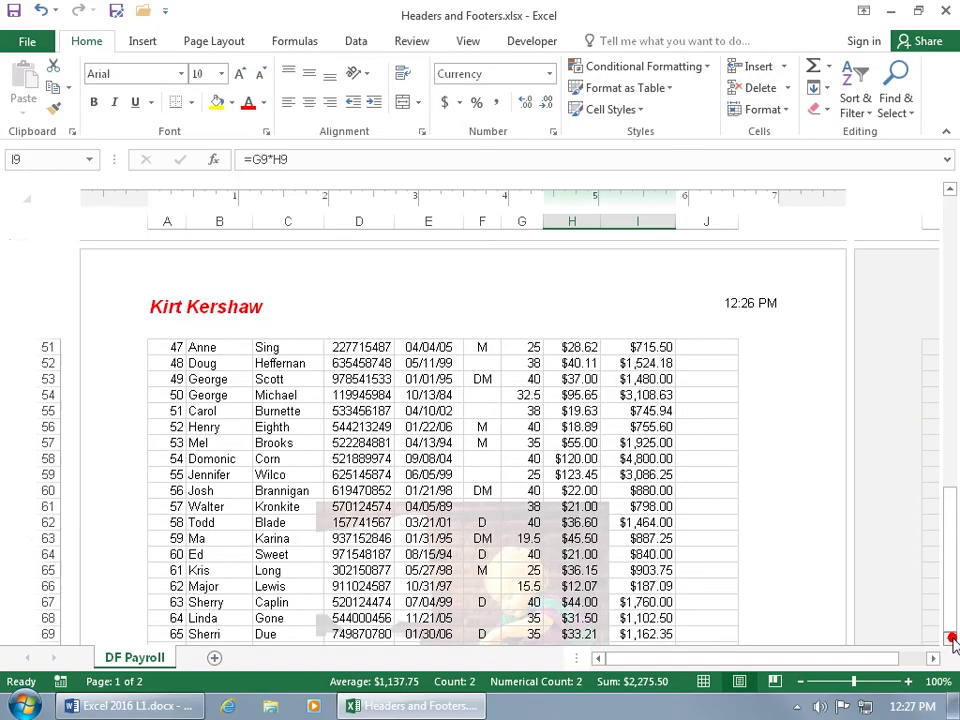
{"action": "left_click", "coordinate": [950, 639]}
{"action": "left_click", "coordinate": [950, 639]}
{"action": "left_click_drag", "start_coordinate": [951, 639], "coordinate": [951, 639]}
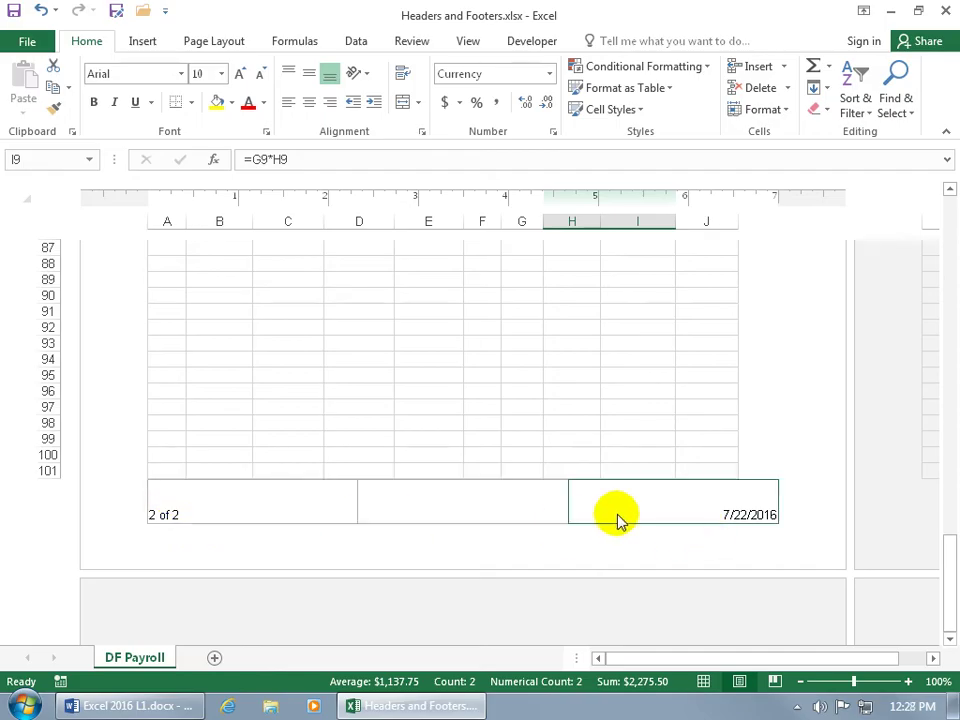
{"action": "left_click", "coordinate": [214, 515]}
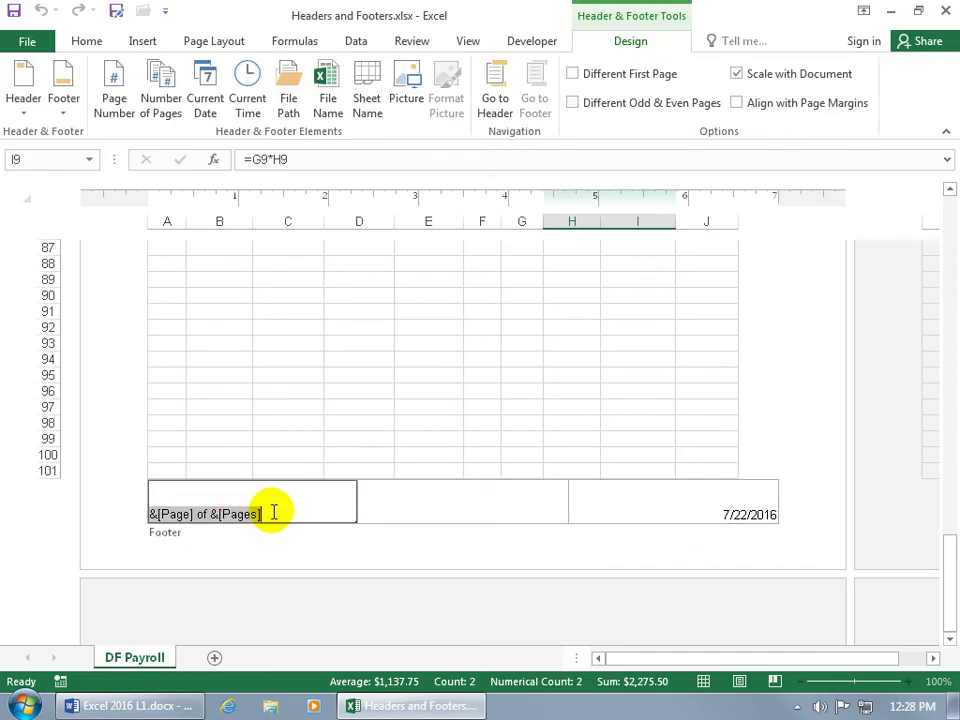
{"action": "left_click_drag", "start_coordinate": [268, 514], "coordinate": [152, 513]}
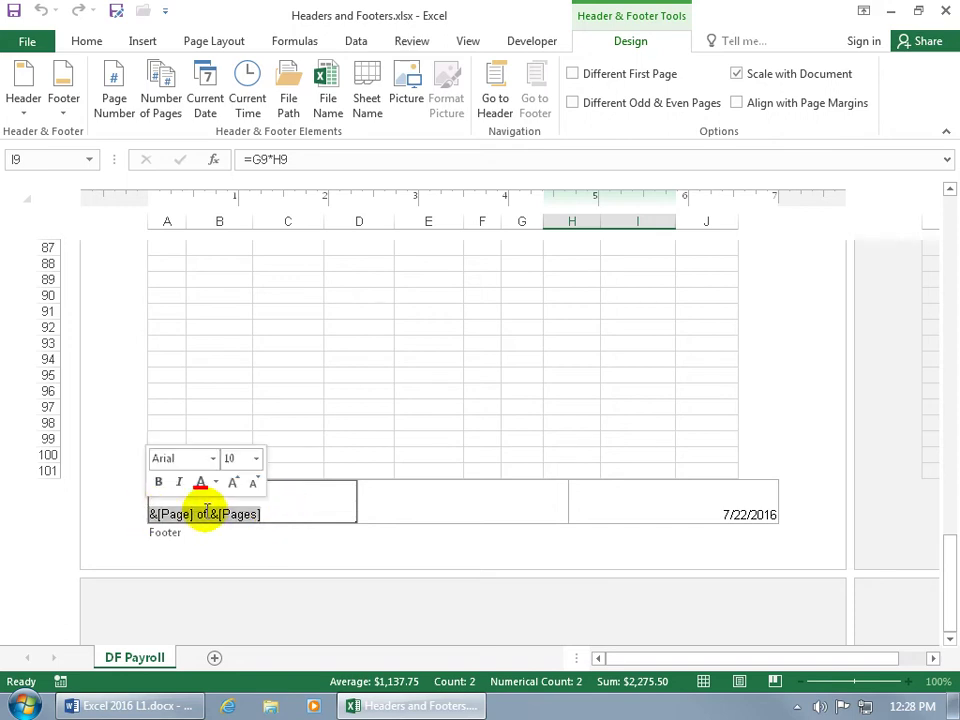
{"action": "left_click", "coordinate": [158, 482]}
{"action": "left_click", "coordinate": [214, 483]}
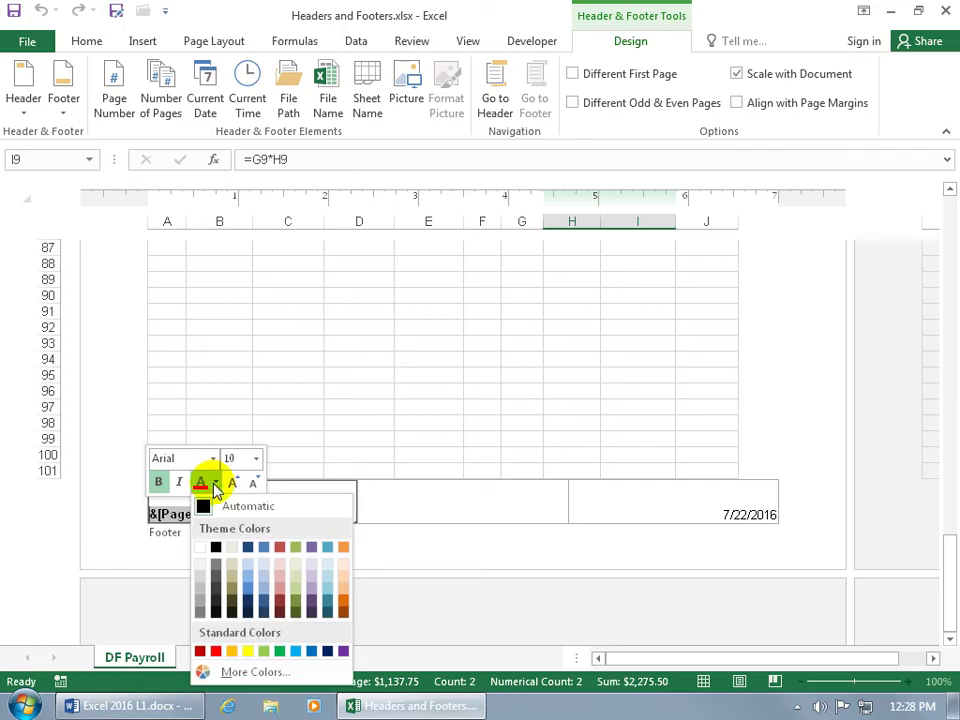
{"action": "left_click", "coordinate": [281, 651]}
{"action": "left_click", "coordinate": [325, 505]}
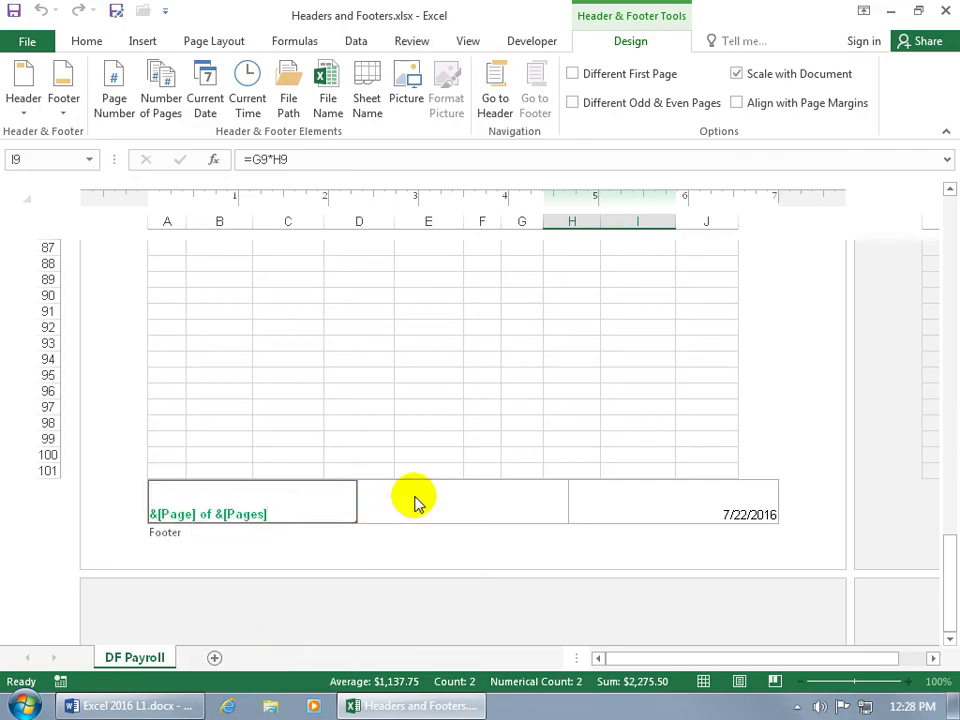
- Try the Different First Page option from the center header section, compare the headers on both pages, and turn the option off again
{"action": "left_click_drag", "start_coordinate": [950, 590], "coordinate": [943, 231]}
{"action": "left_click", "coordinate": [435, 312]}
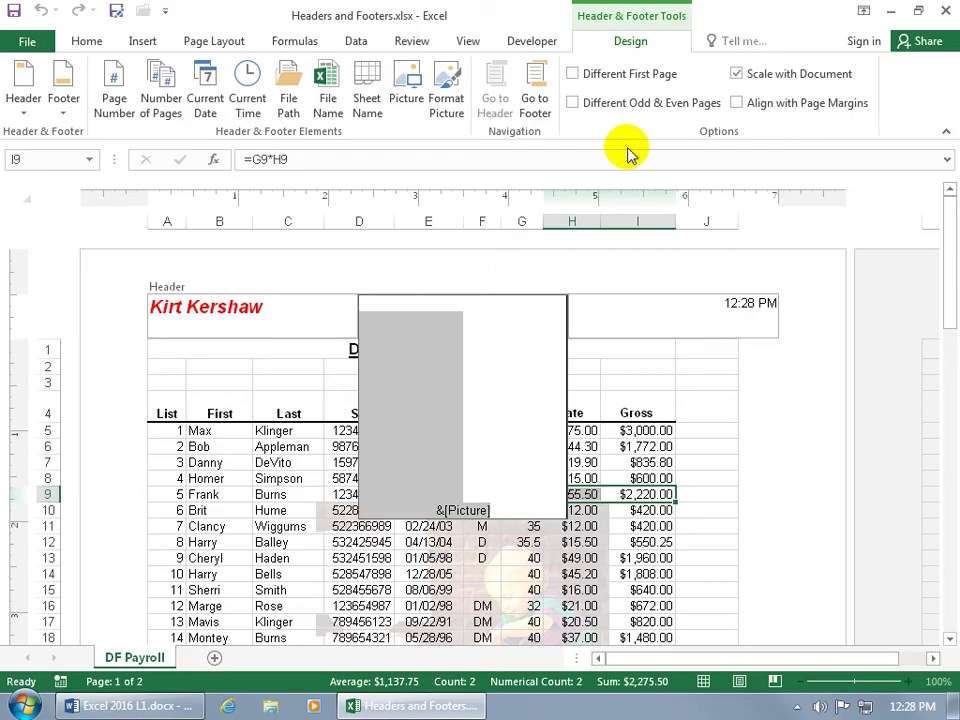
{"action": "left_click", "coordinate": [575, 77]}
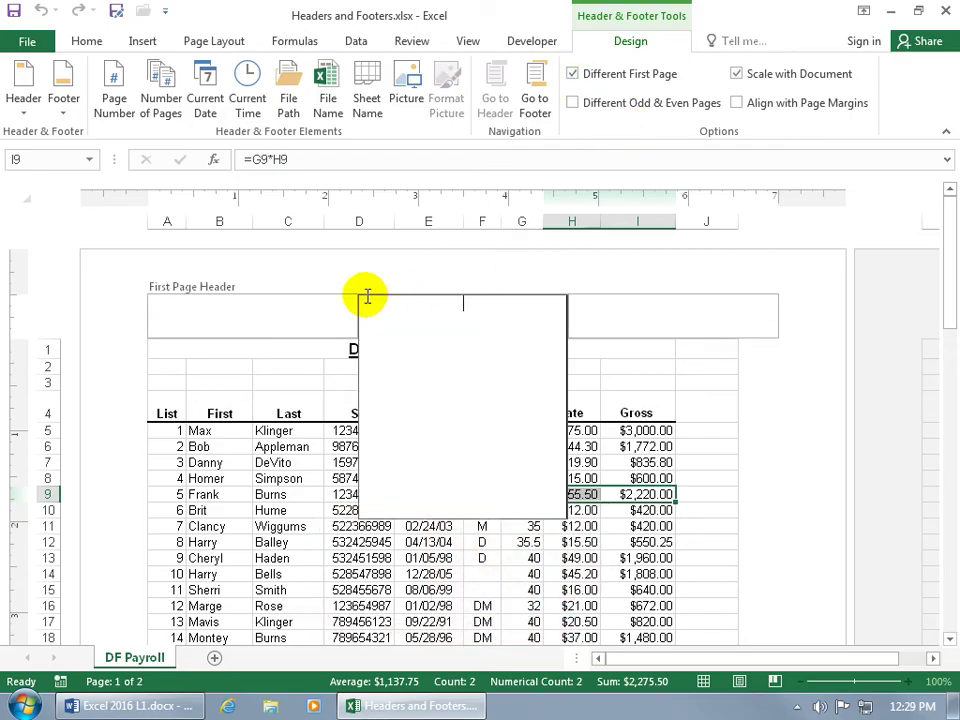
{"action": "left_click_drag", "start_coordinate": [950, 270], "coordinate": [946, 536]}
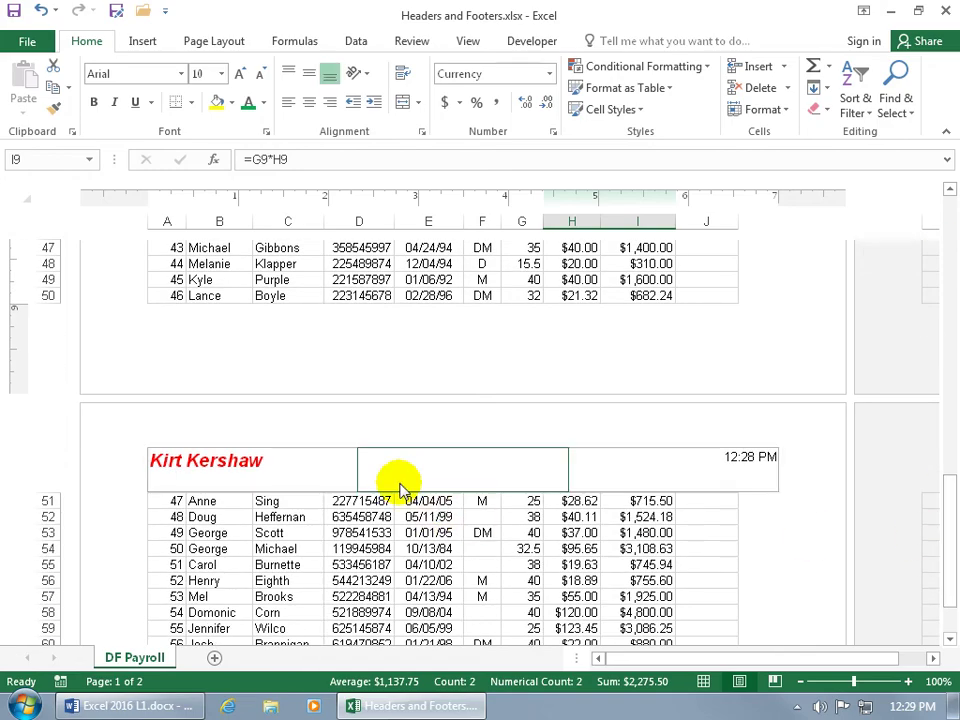
{"action": "left_click_drag", "start_coordinate": [950, 499], "coordinate": [945, 197]}
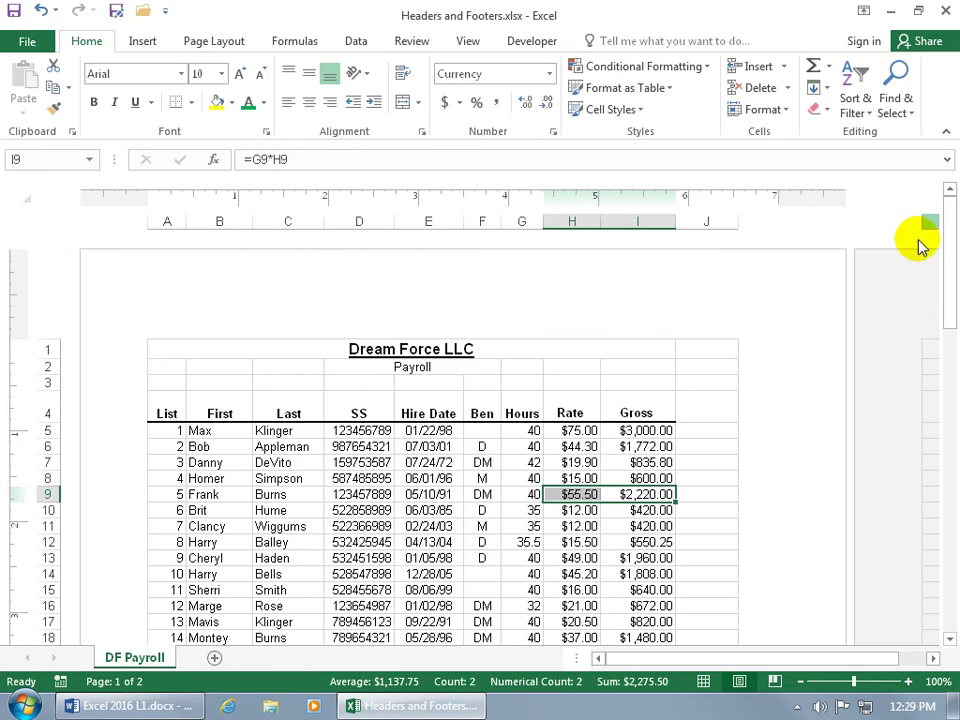
{"action": "left_click", "coordinate": [455, 305]}
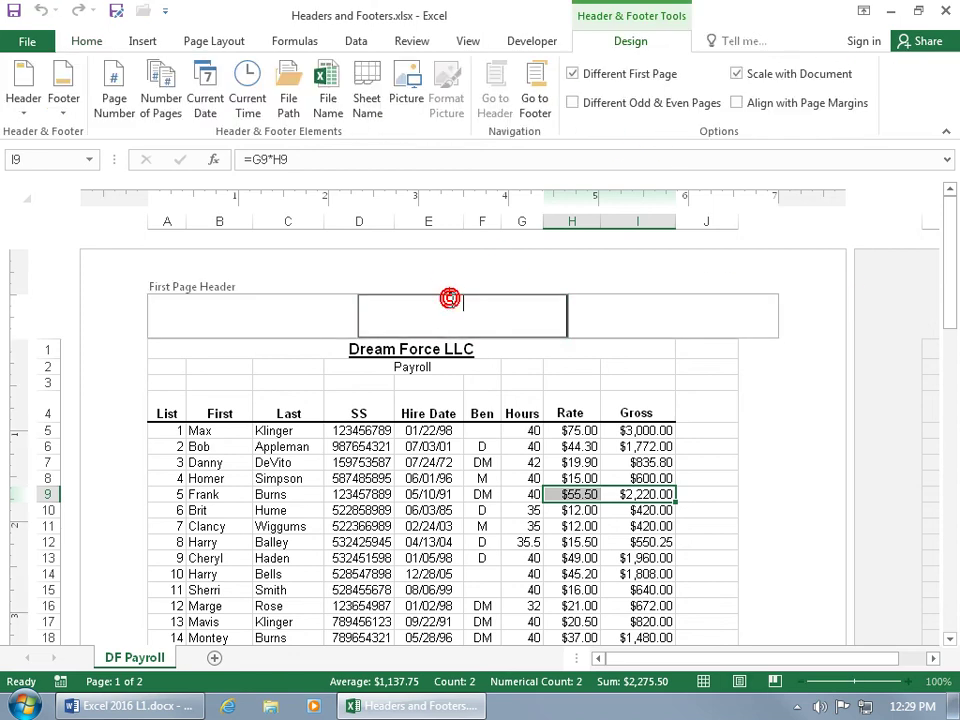
{"action": "left_click", "coordinate": [572, 74]}
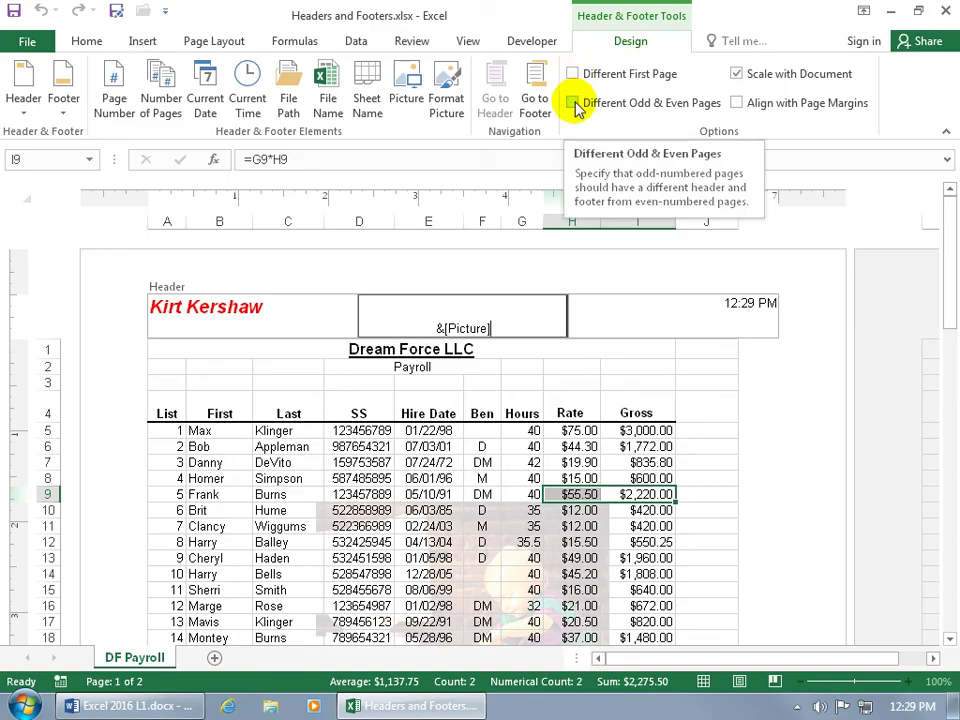
- Try the Different Odd & Even Pages option and open the left section of the even page header on page 2
{"action": "left_click", "coordinate": [574, 104]}
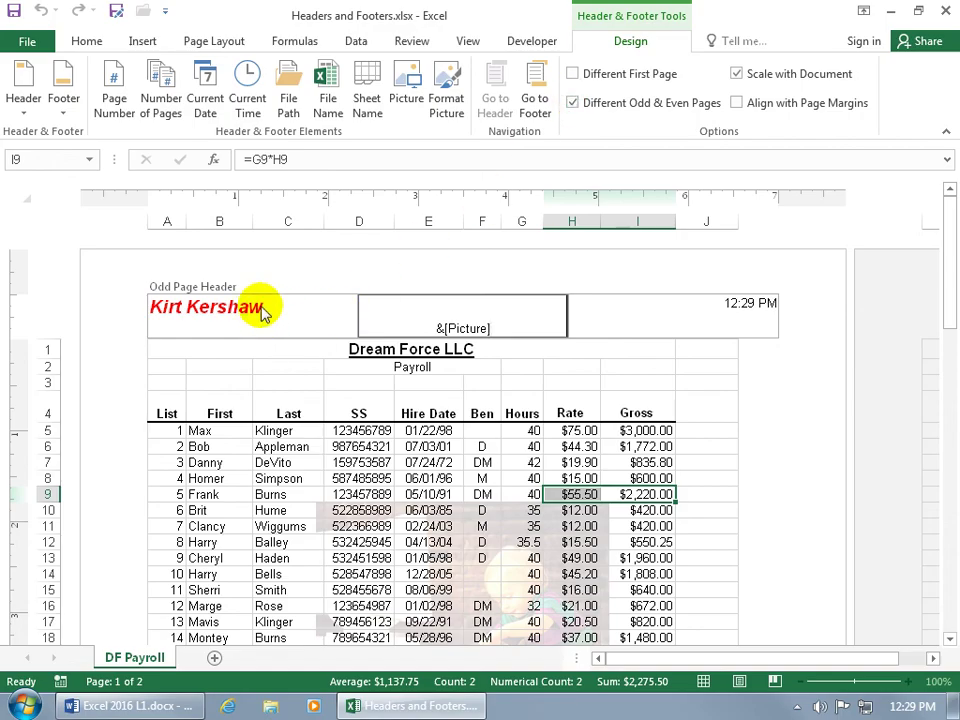
{"action": "left_click_drag", "start_coordinate": [953, 253], "coordinate": [945, 544]}
{"action": "left_click", "coordinate": [222, 441]}
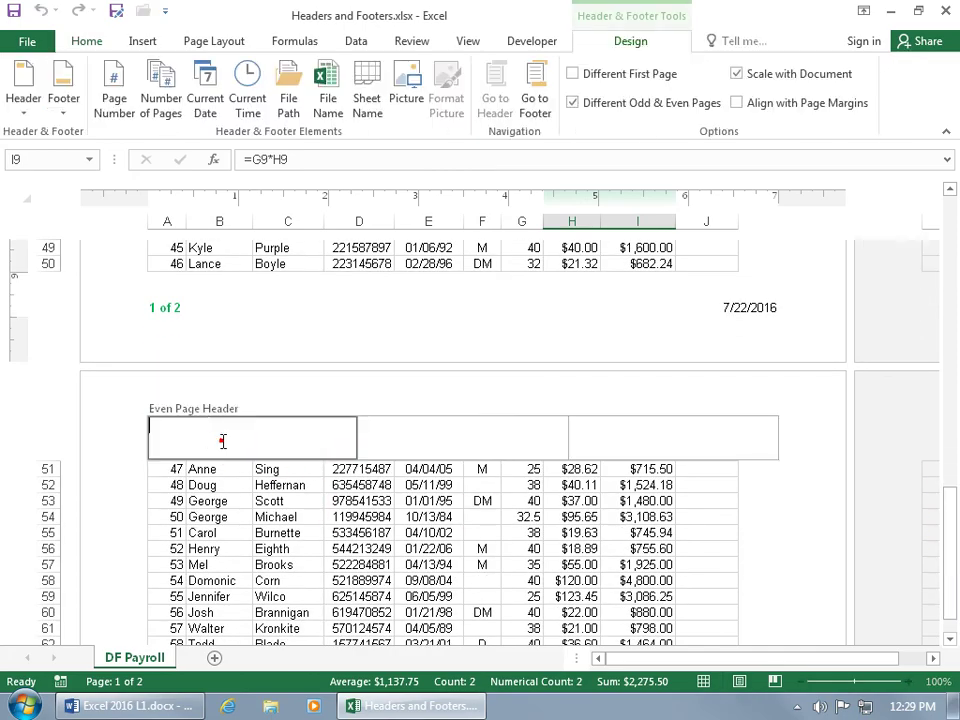
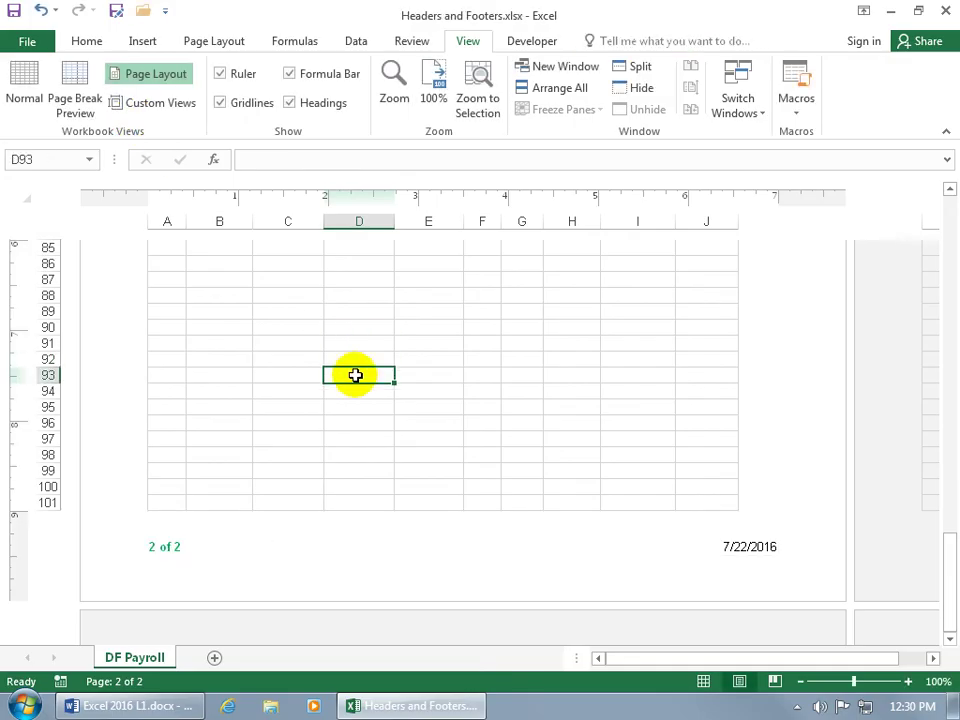
- Return the worksheet to Normal view at cell A1 and open the print preview
{"action": "left_click", "coordinate": [30, 85]}
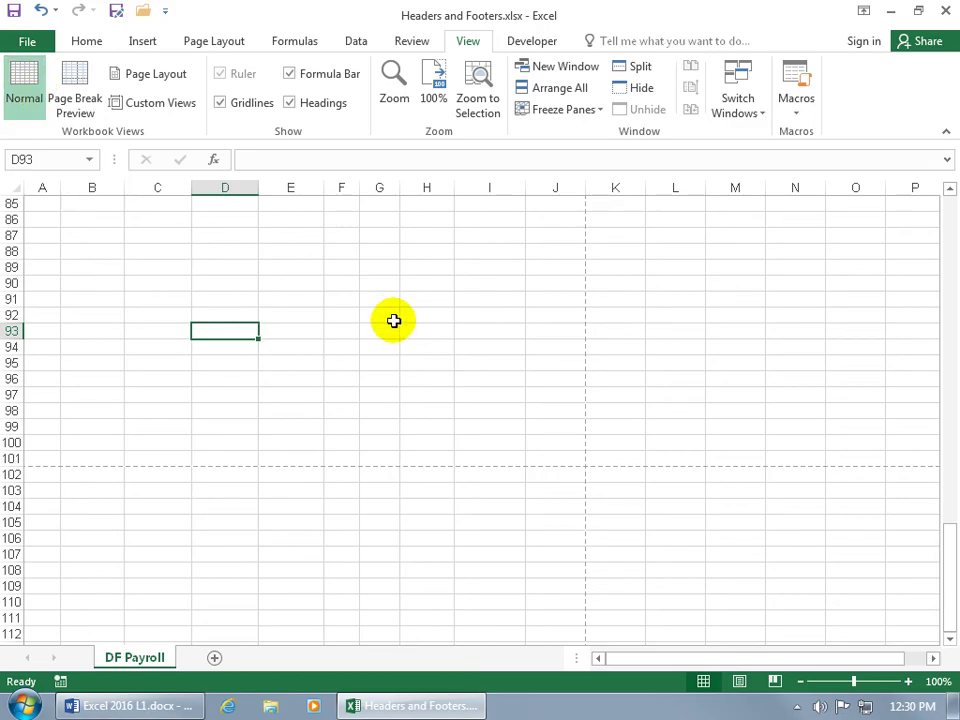
{"action": "key", "text": "ctrl+Home"}
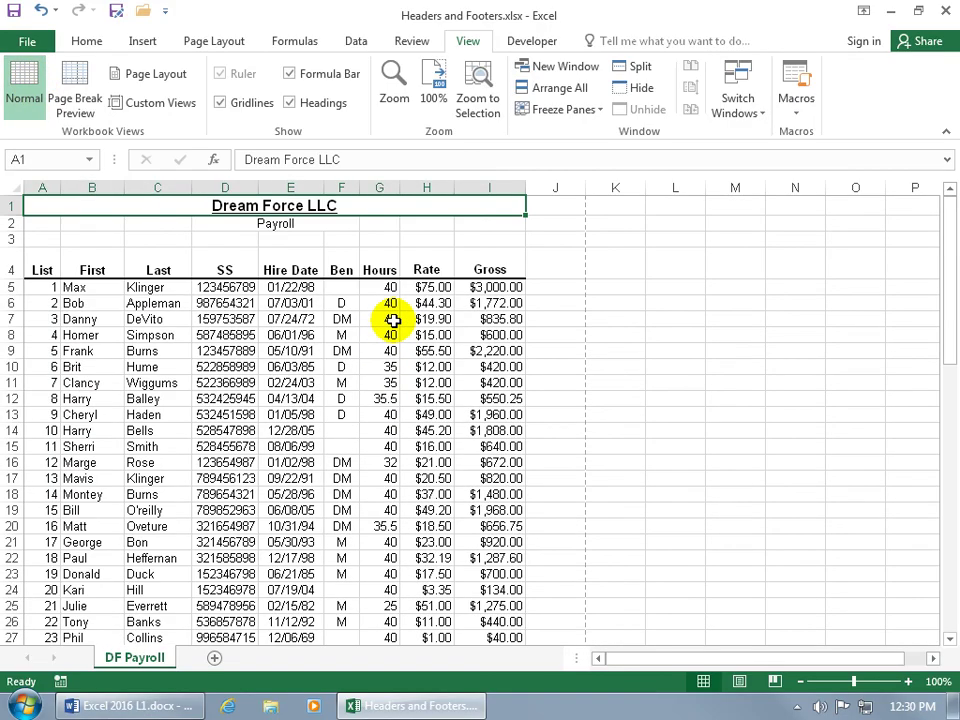
{"action": "left_click", "coordinate": [30, 41]}
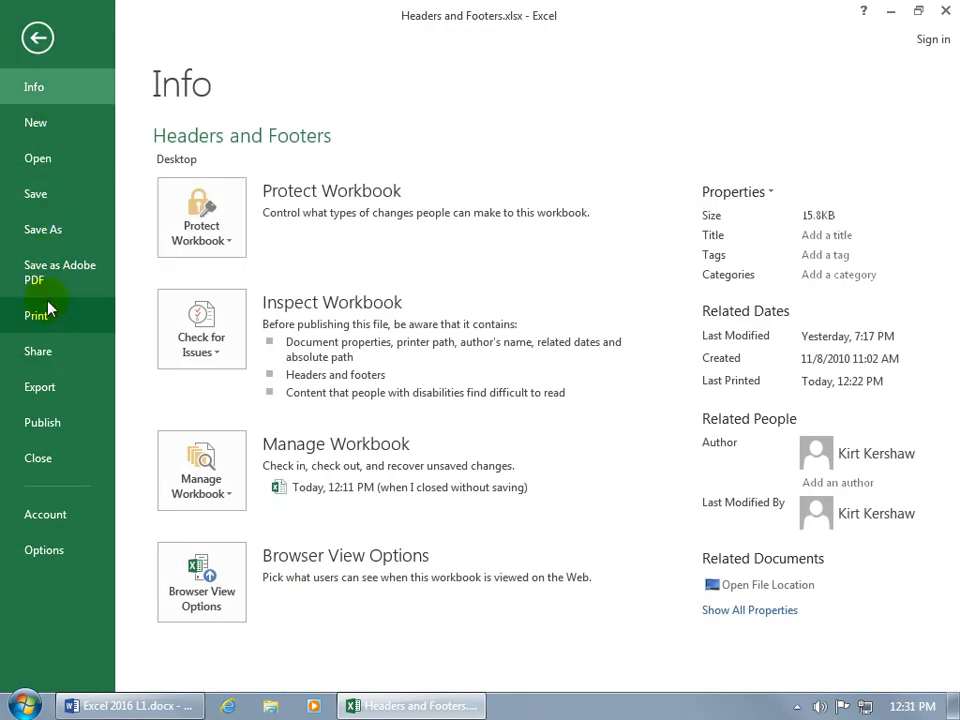
{"action": "left_click", "coordinate": [46, 313]}
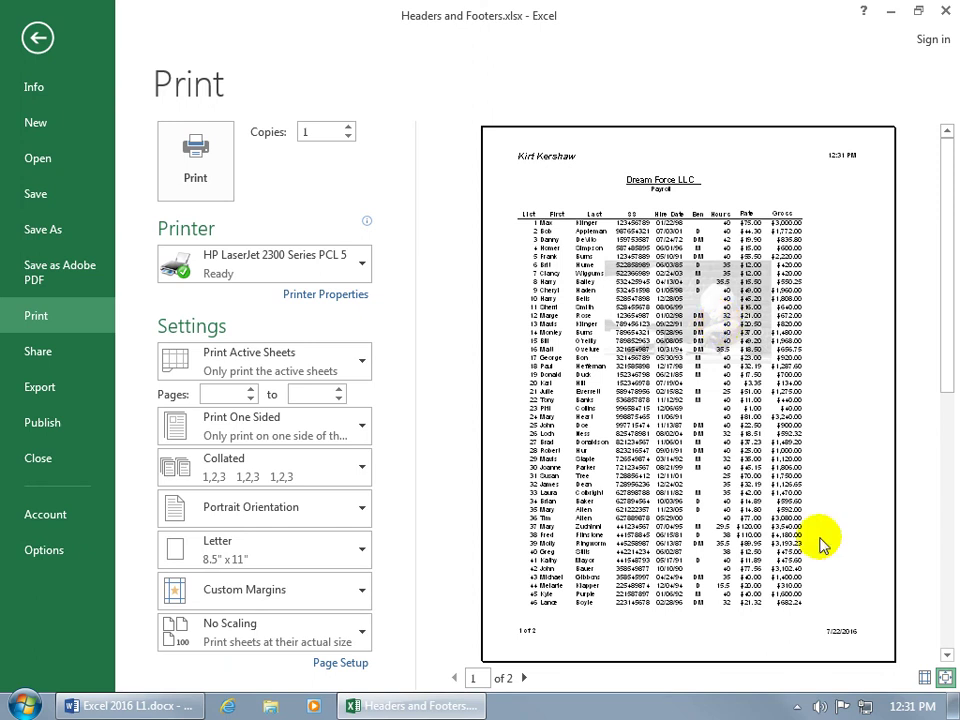
- Inspect the first page's header and picture at a larger preview zoom, return to the full-page preview, and show page 2
{"action": "left_click", "coordinate": [944, 677]}
{"action": "left_click_drag", "start_coordinate": [701, 655], "coordinate": [789, 658]}
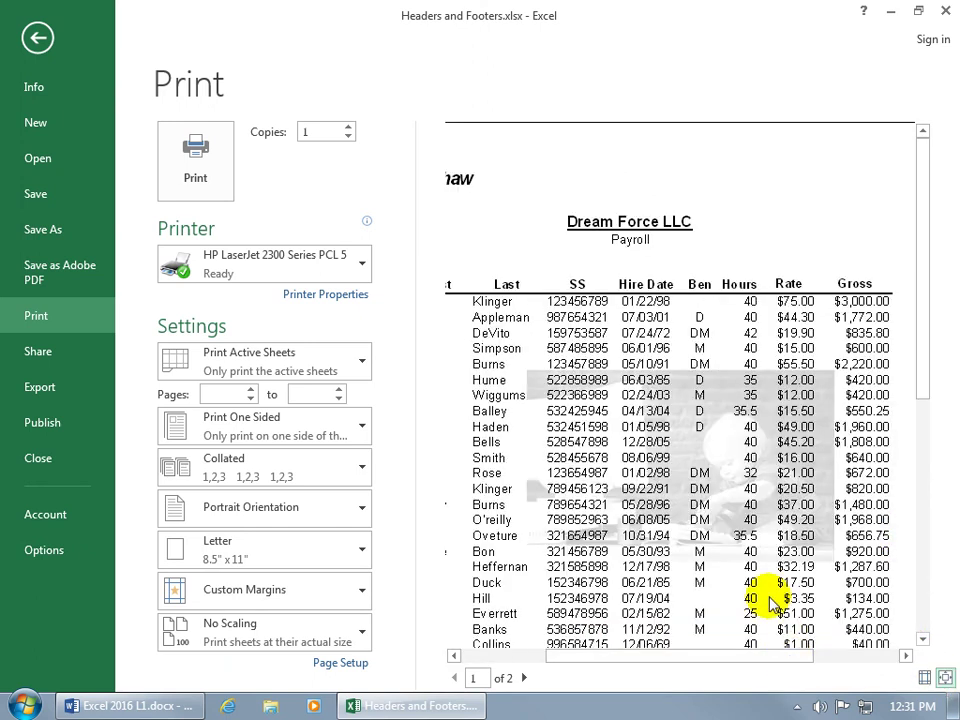
{"action": "left_click", "coordinate": [942, 677]}
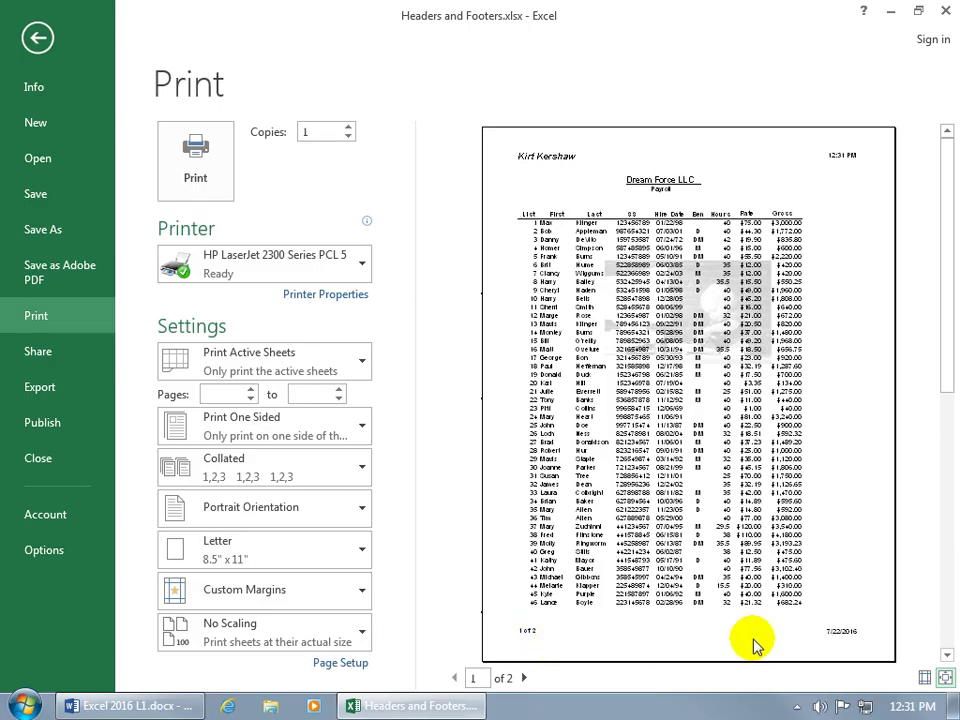
{"action": "left_click", "coordinate": [525, 679]}
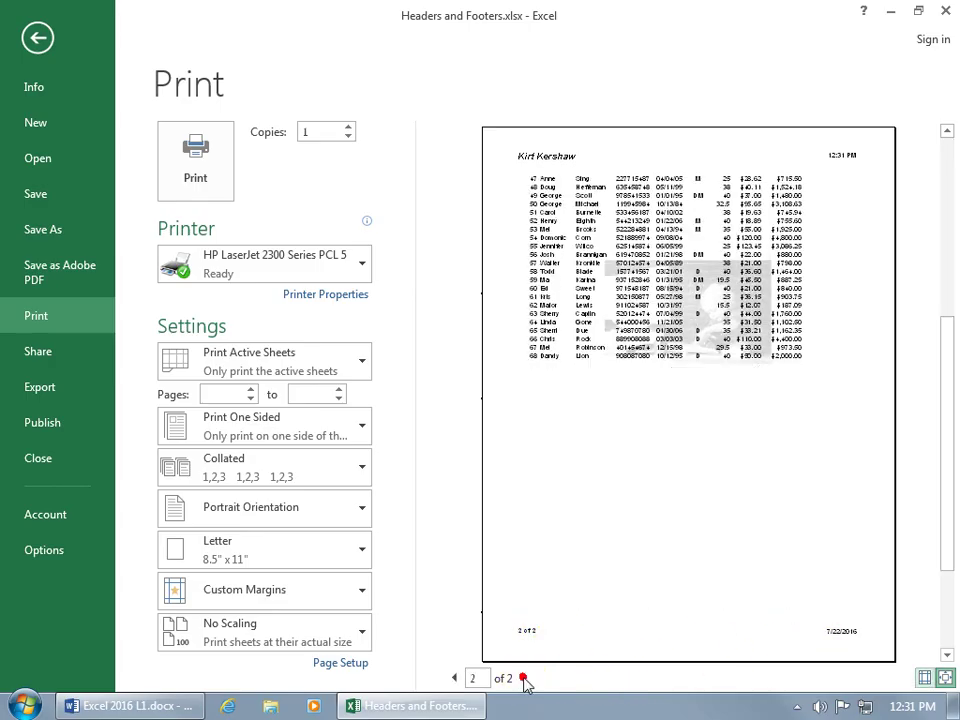